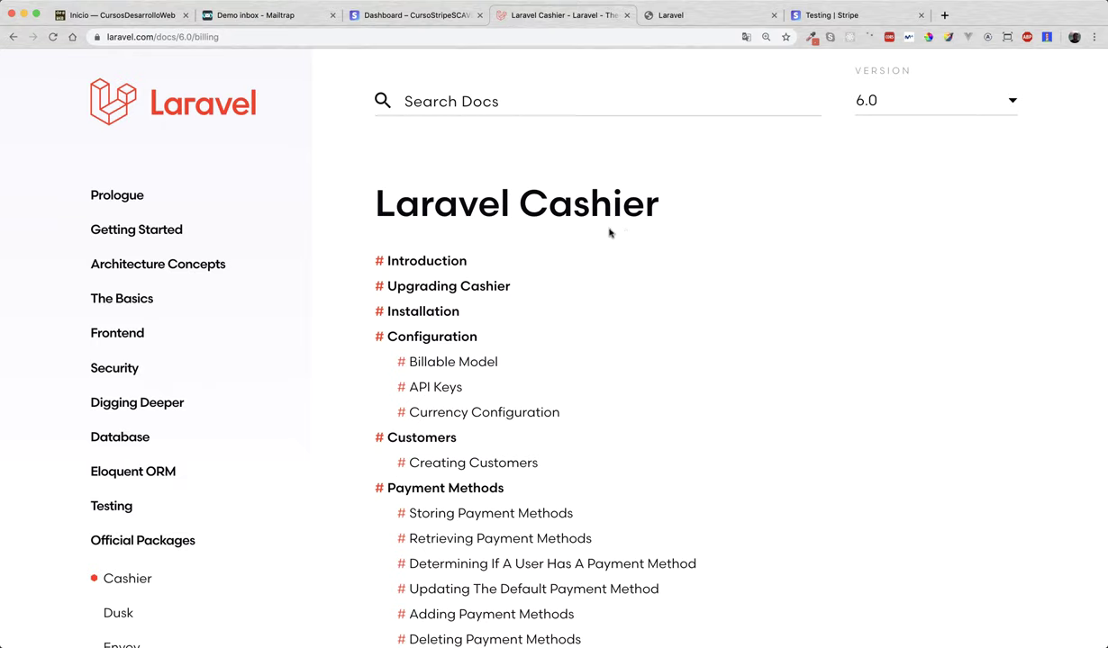
Step: Submit the filled-in registration form in the Laravel app, view the available plans, and open the card form from the missing-card notice
click(711, 16)
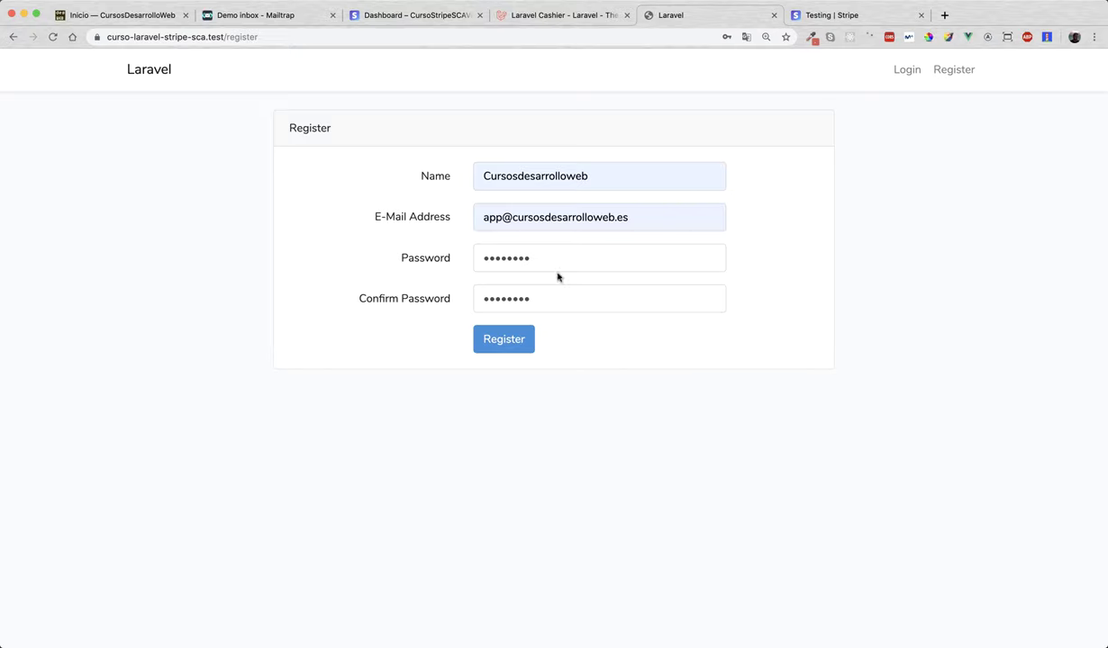
click(525, 335)
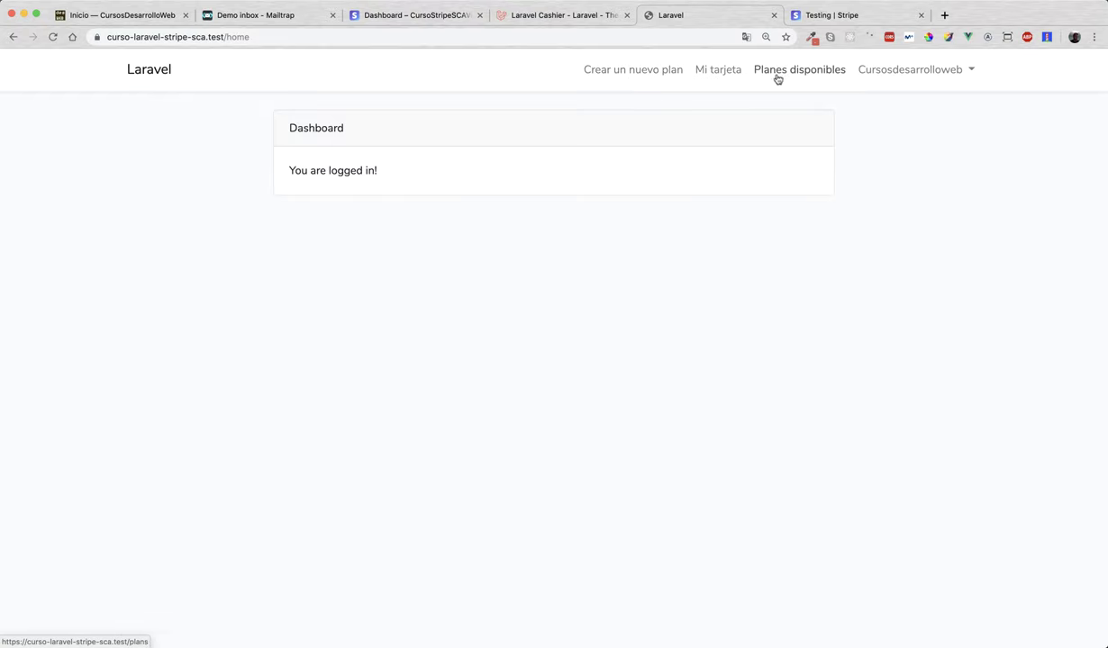
click(616, 75)
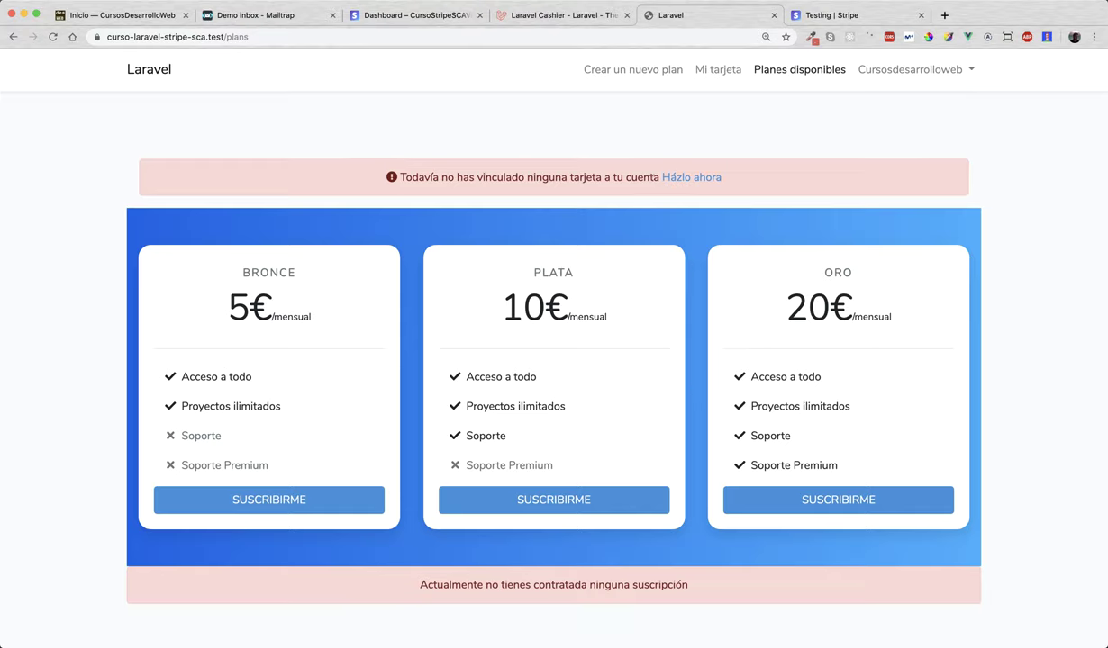
click(667, 183)
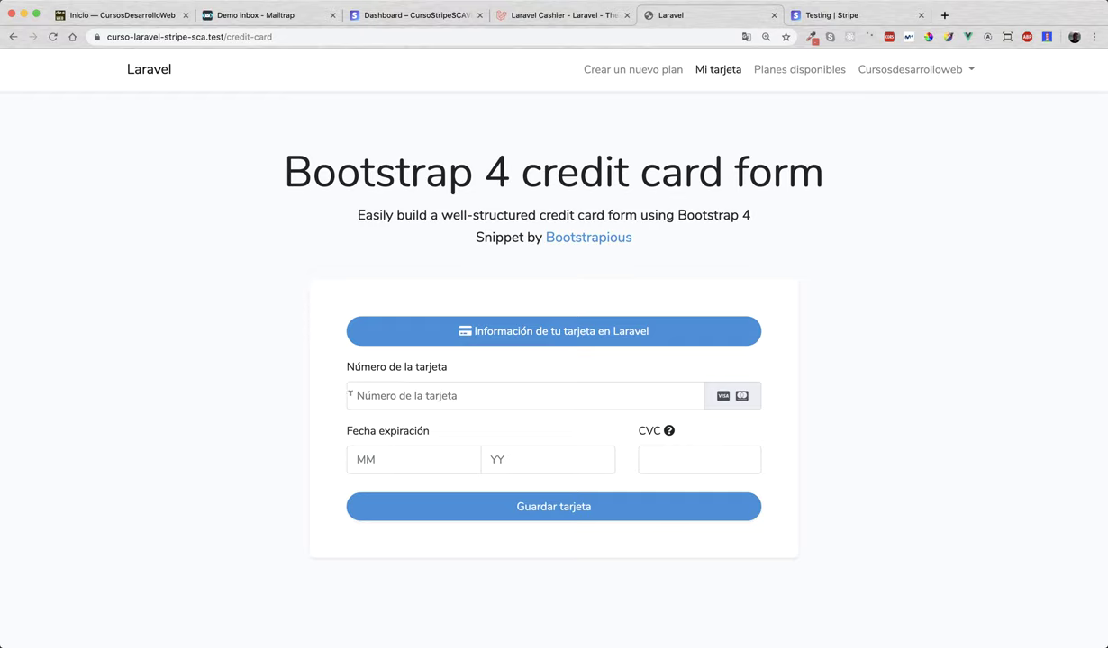
Step: Look up the regulatory (SCA) test card in the Stripe testing docs that requires authentication on all transactions
click(786, 15)
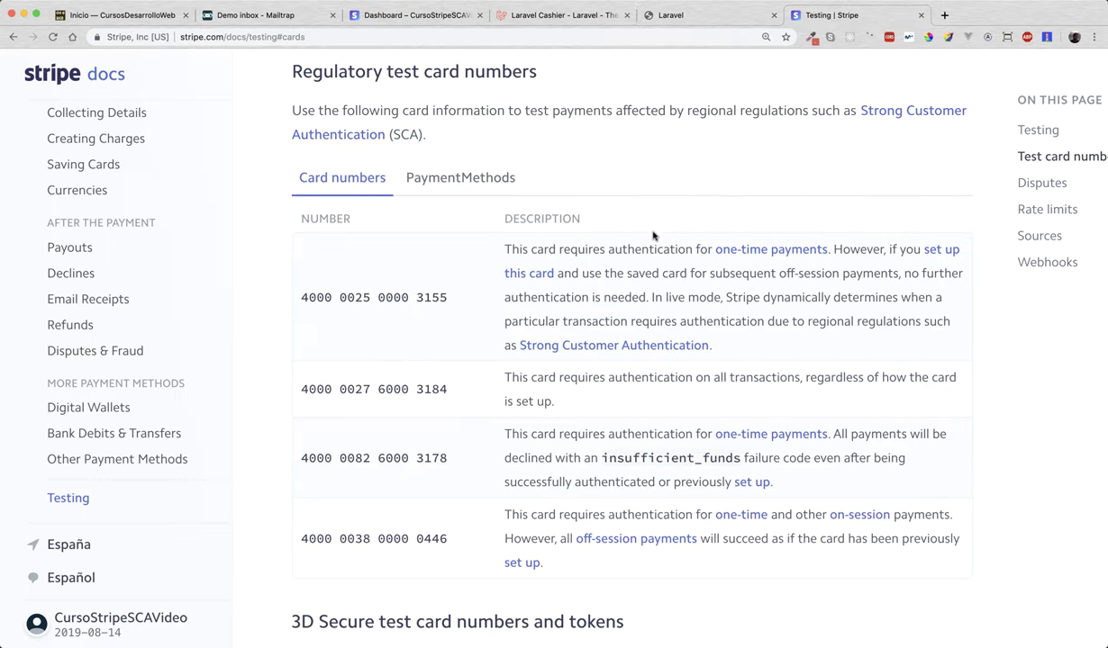
double_click(405, 134)
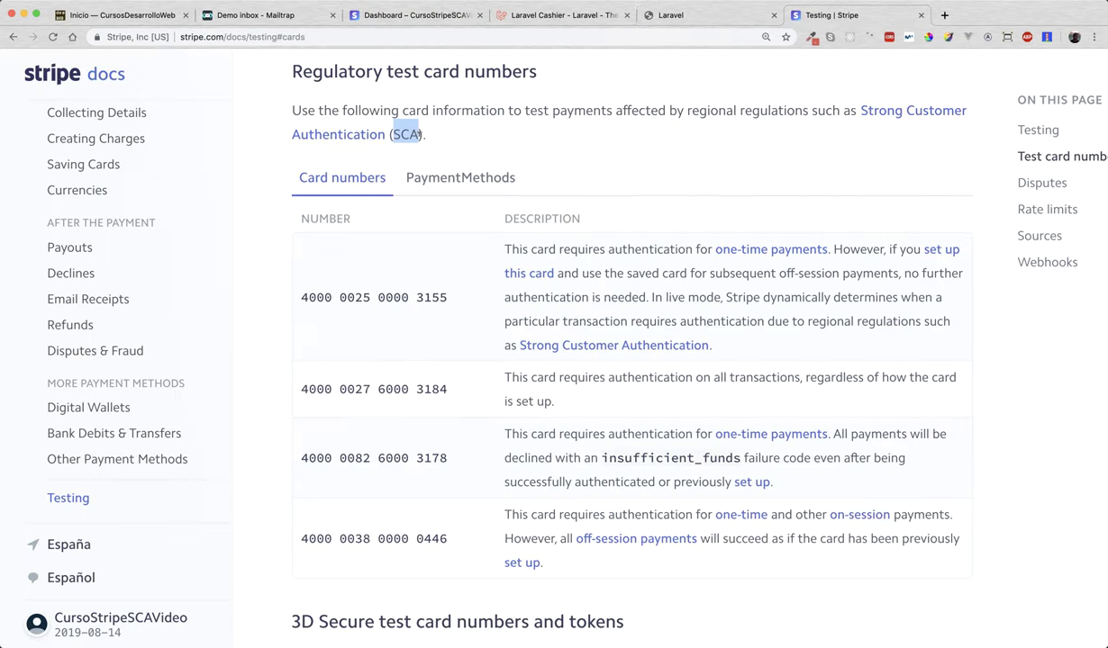
drag(298, 390, 459, 395)
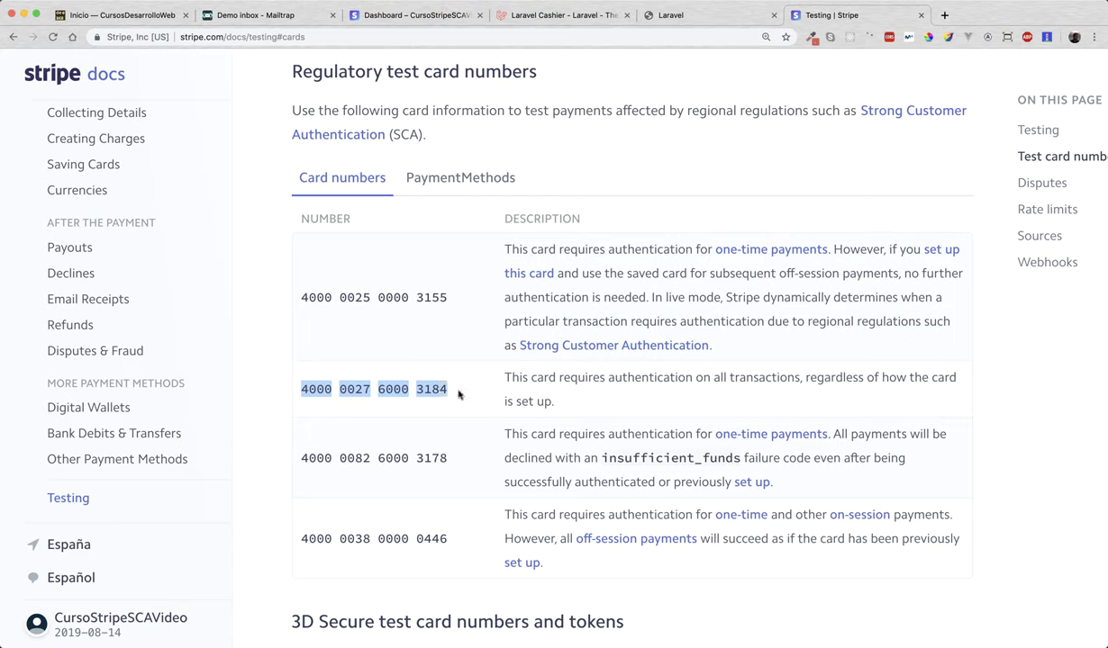
click(582, 379)
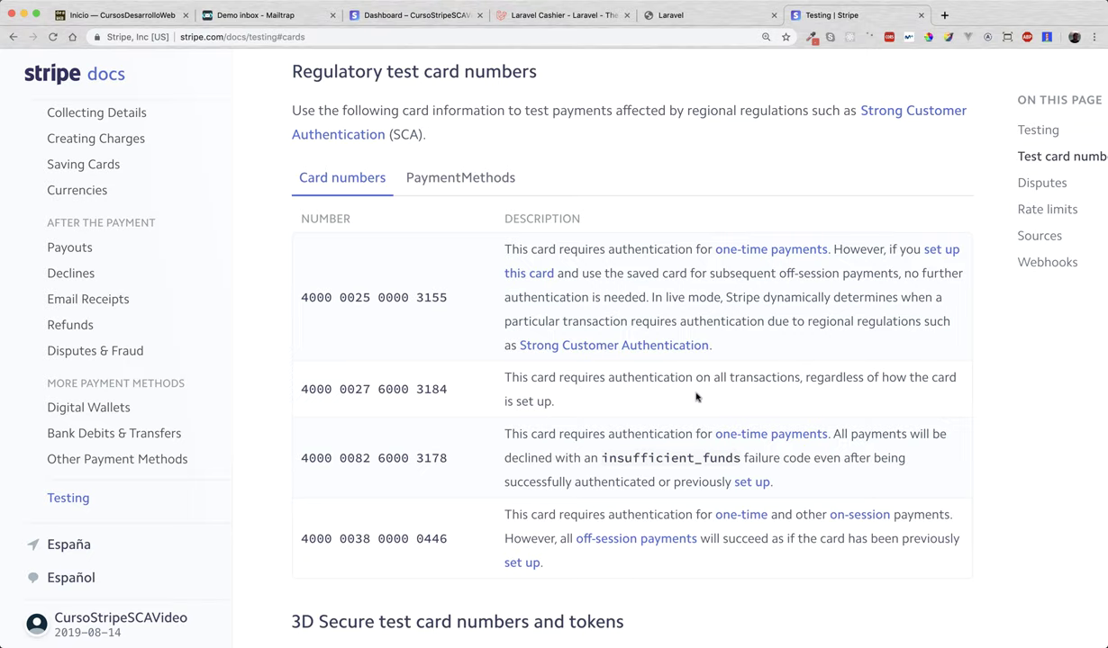
Step: Fill in the Laravel card form with the test card number, expiry date and CVC, save the card, and check its masked number
click(678, 17)
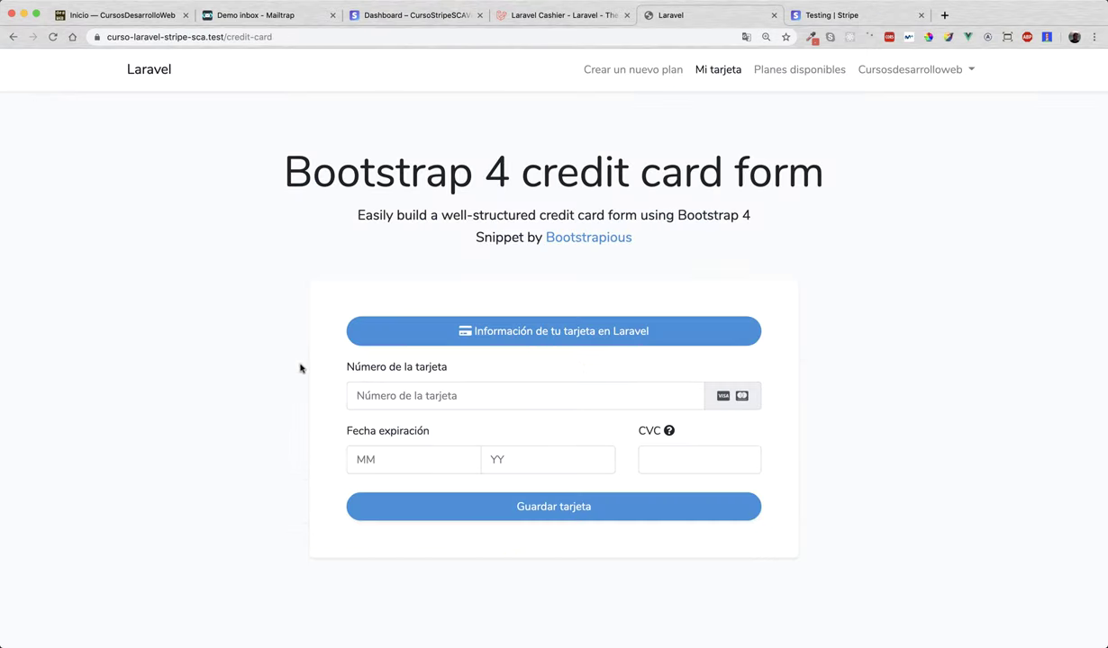
key(alt+shift+f)
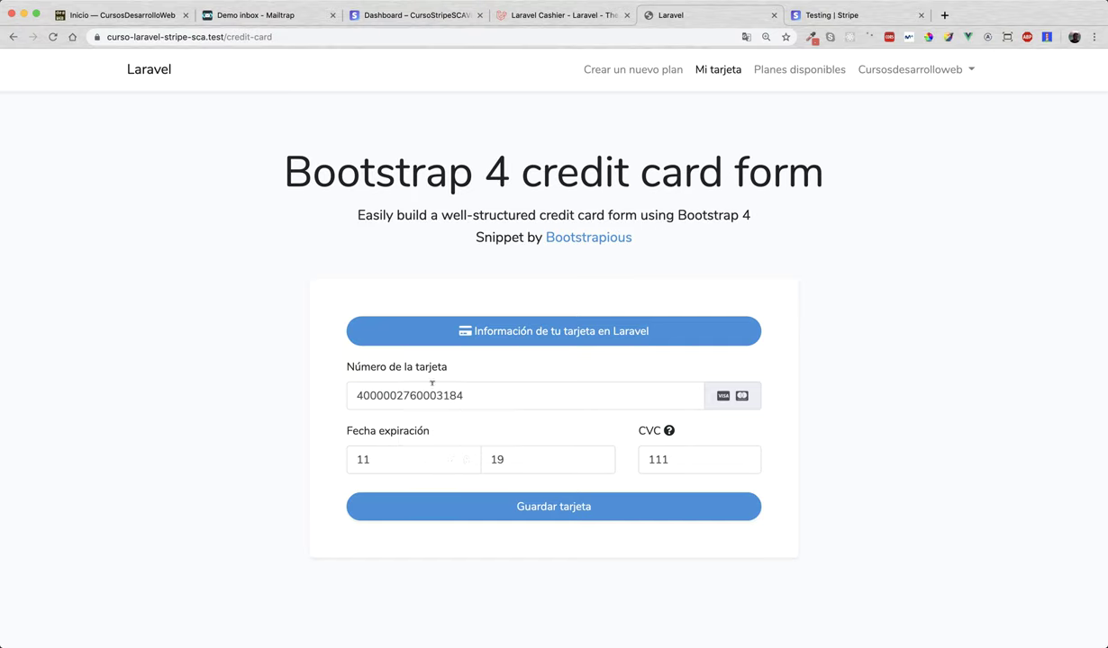
click(505, 505)
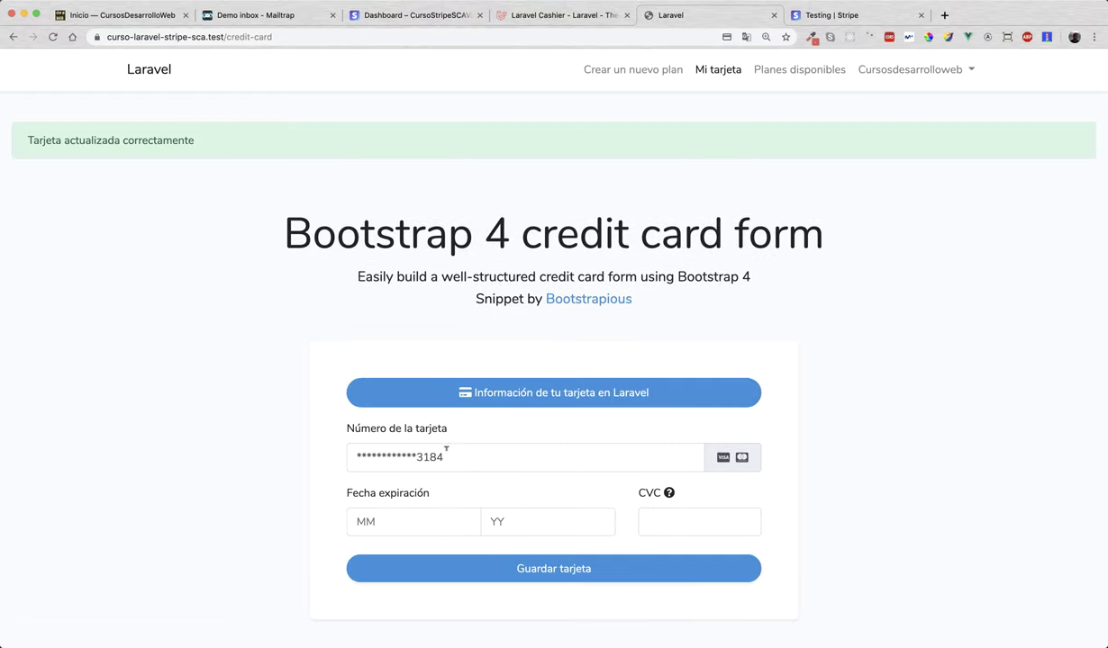
drag(451, 457, 350, 456)
click(298, 439)
click(444, 461)
click(210, 423)
Step: Return to the available plans and subscribe to the Bronce plan at 5€ per month
click(764, 73)
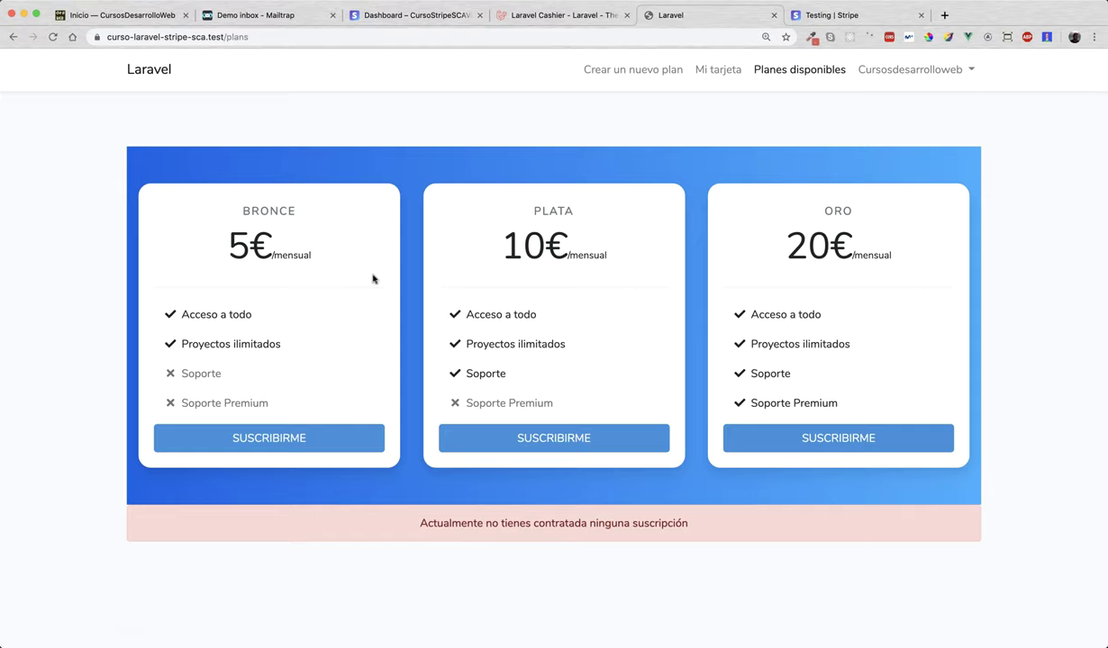
drag(346, 262, 220, 236)
click(227, 243)
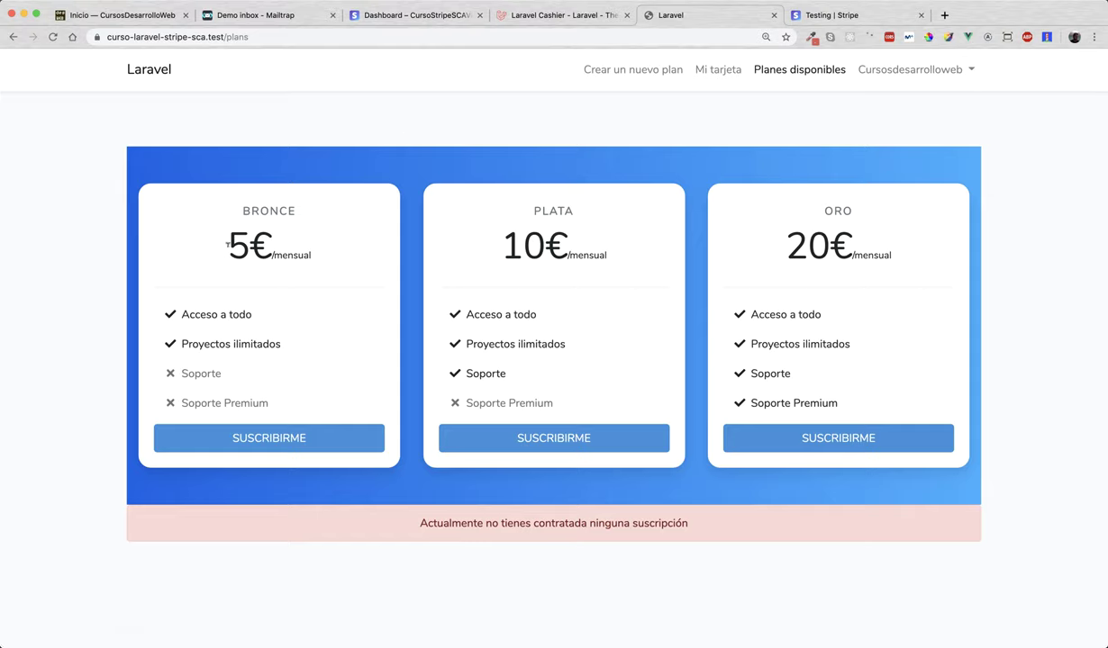
click(277, 445)
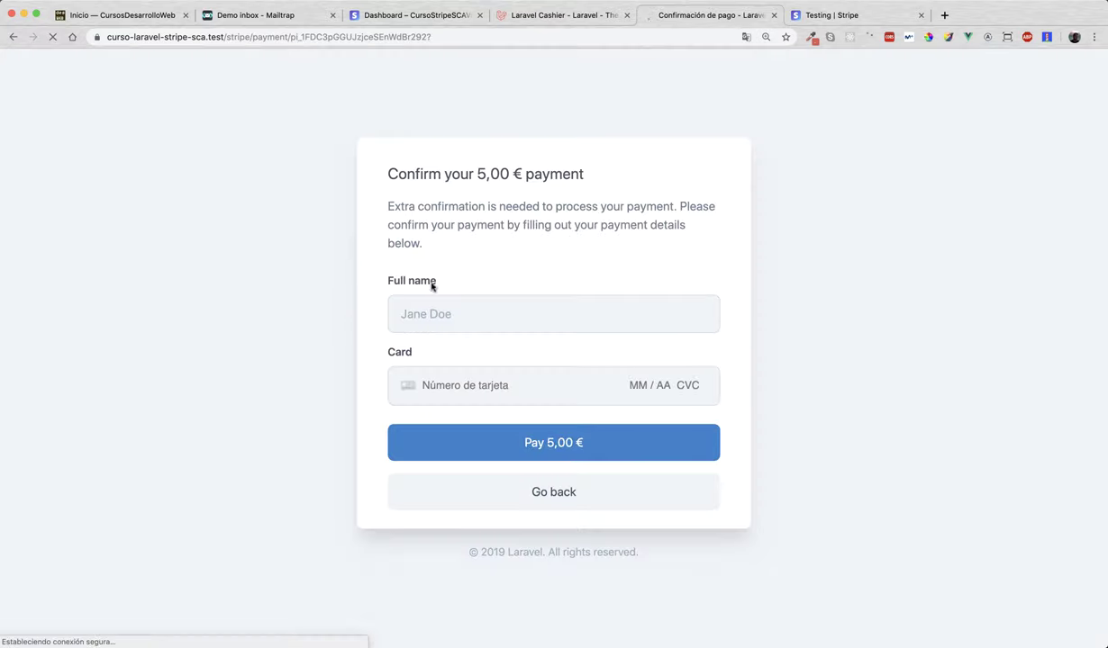
Step: Examine the extra confirmation notice on the payment page and the payment identifier in its URL
drag(376, 171, 459, 242)
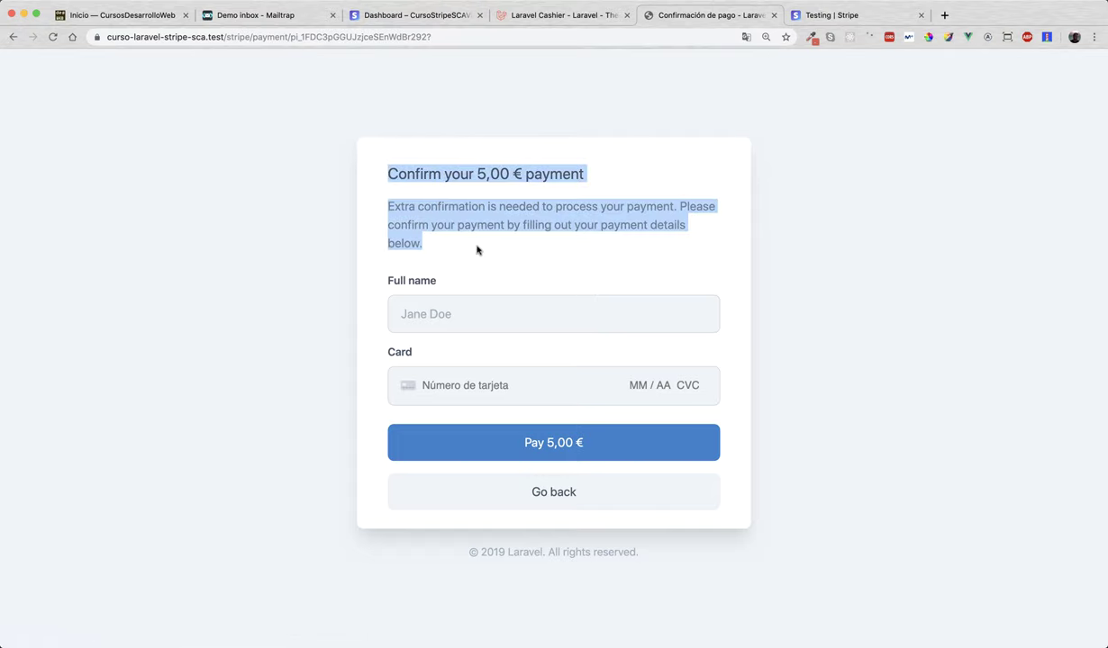
click(459, 241)
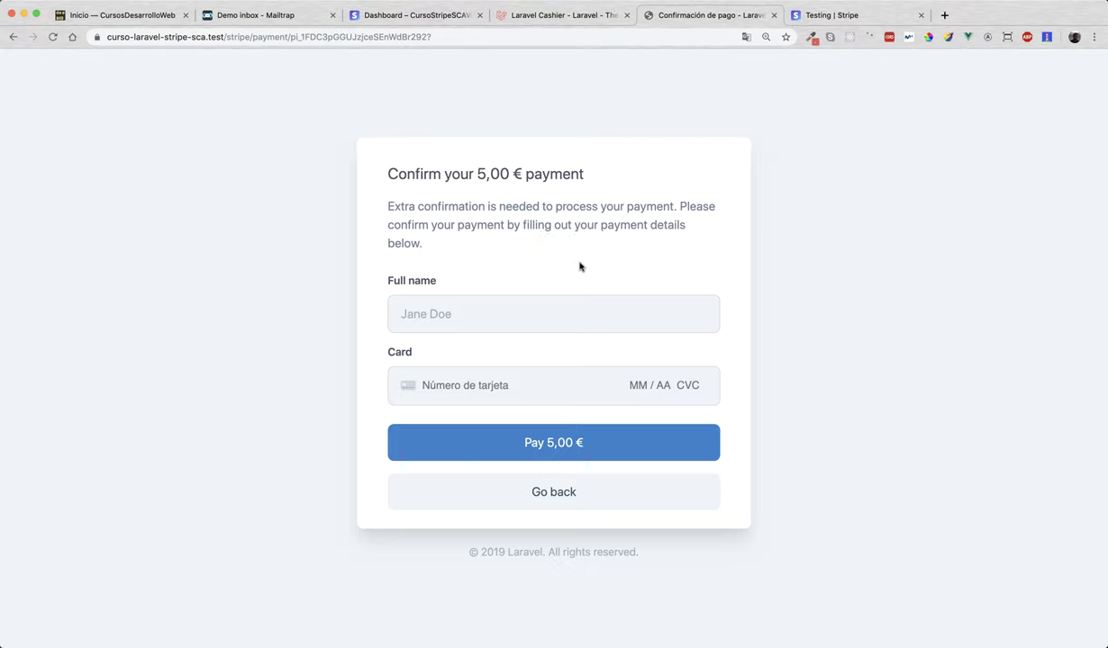
drag(445, 249, 383, 178)
click(379, 173)
click(228, 38)
click(298, 38)
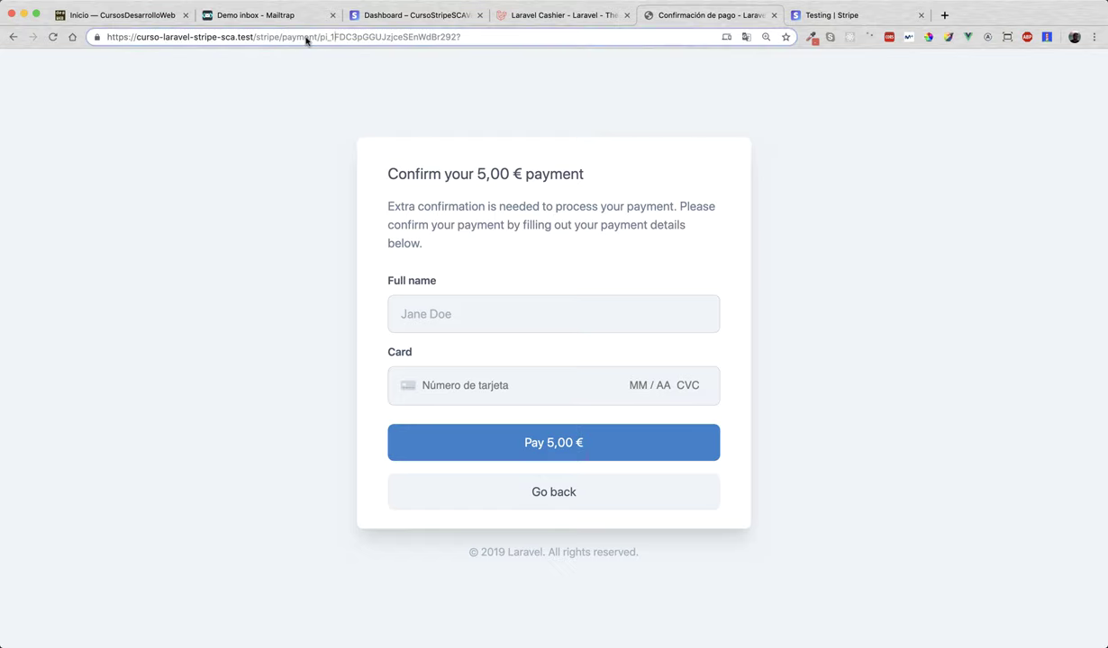
double_click(324, 37)
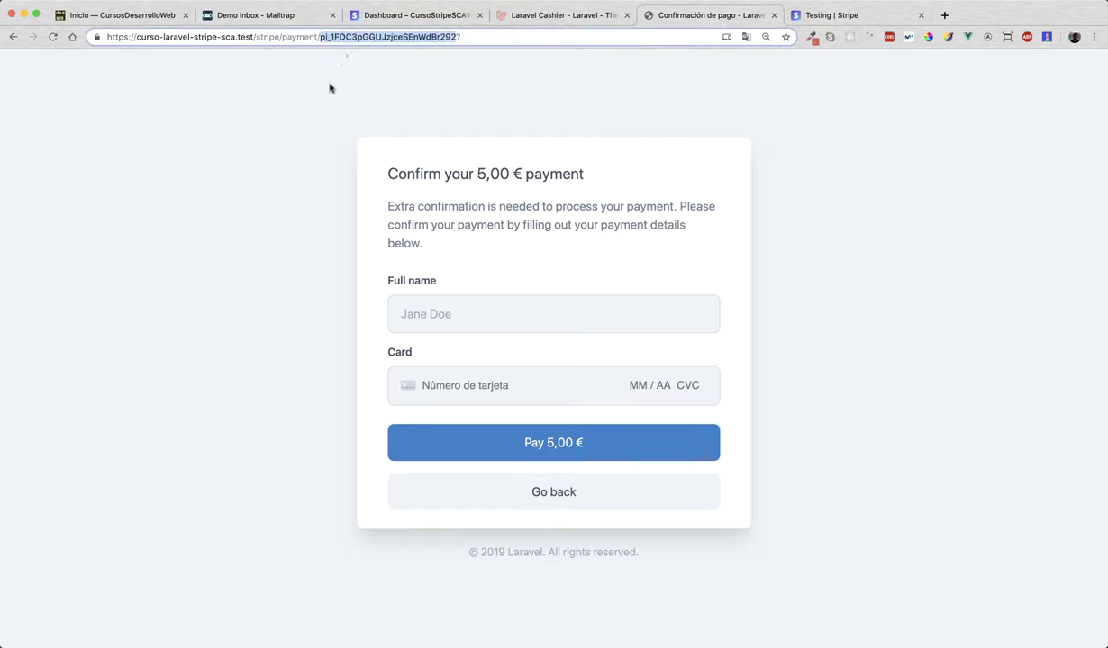
click(330, 89)
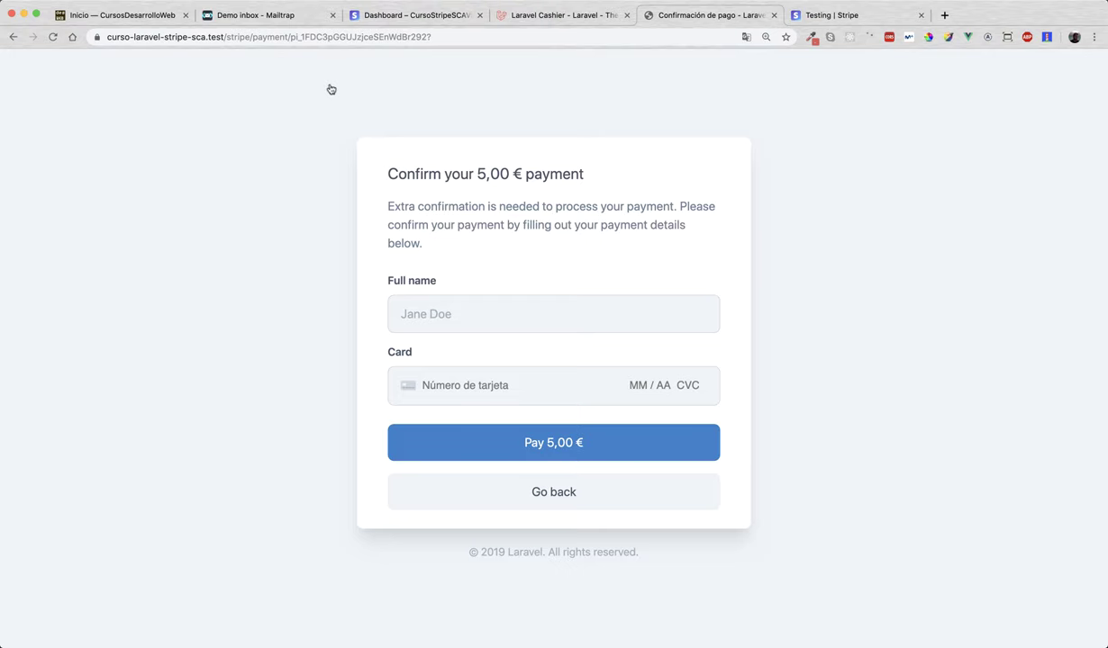
Step: Switch to DataGrip, open the subscriptions table of laravel-stripe-sca, and inspect the record's stripe_id, stripe_status and stripe_plan values
key(super+Tab)
key(super+Tab)
key(super+Tab)
key(super+Tab)
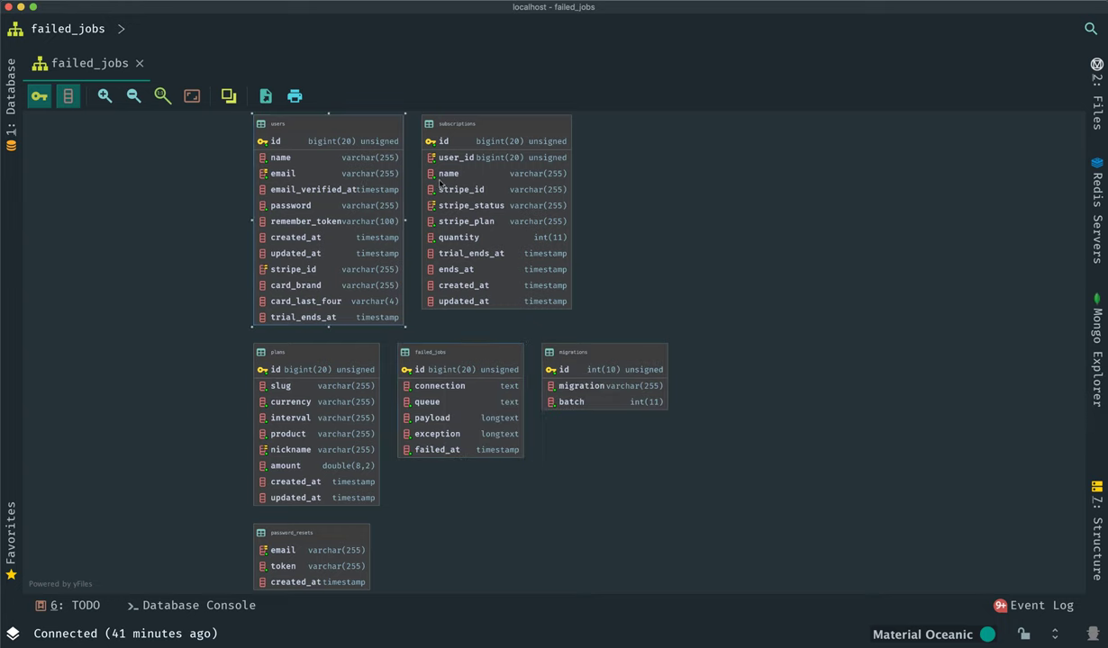
click(333, 397)
click(11, 83)
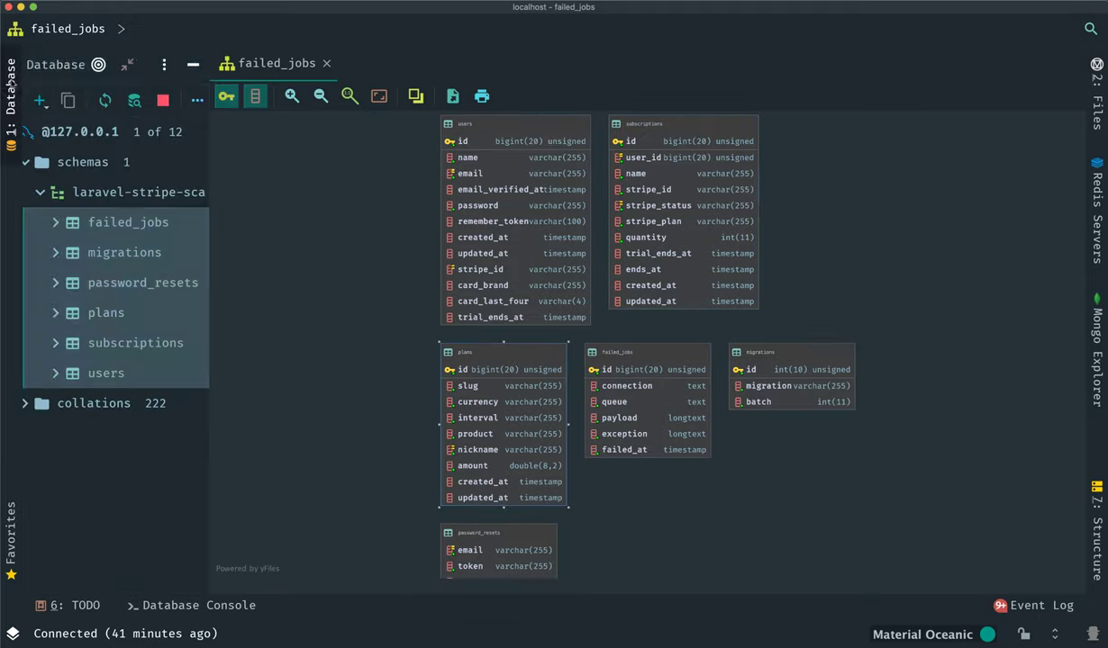
double_click(123, 345)
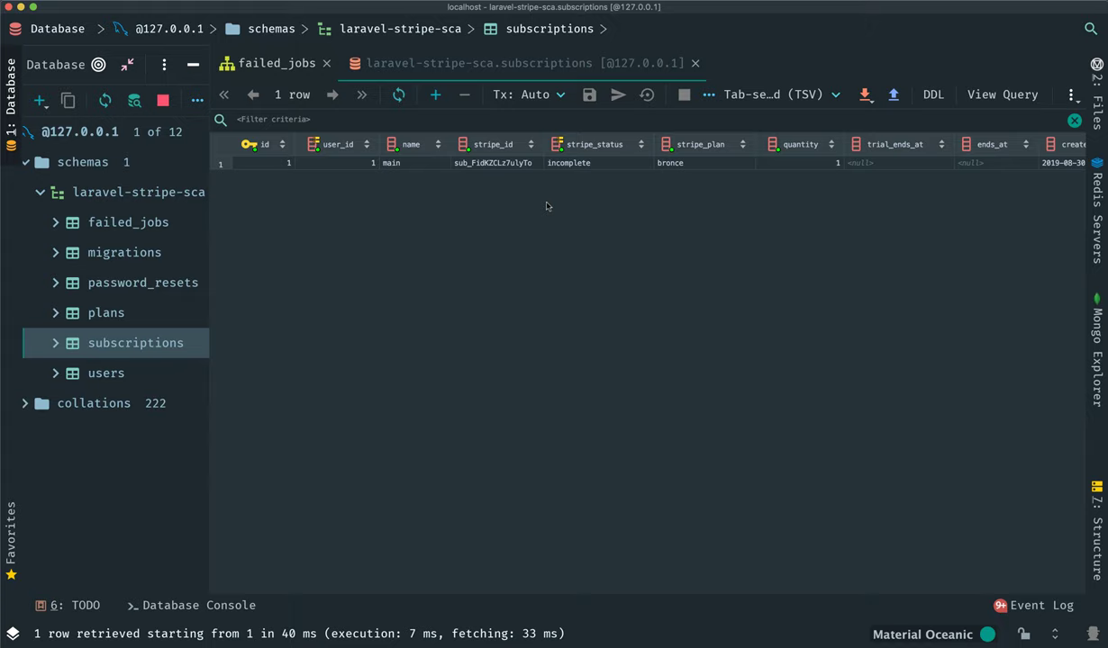
click(486, 162)
click(549, 164)
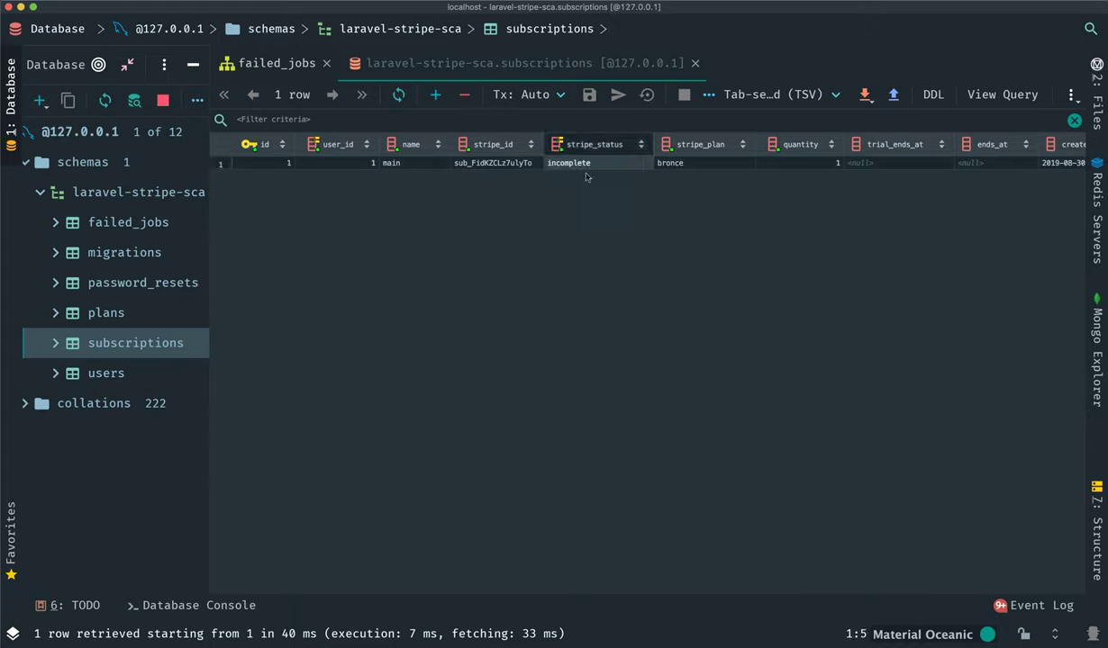
click(669, 164)
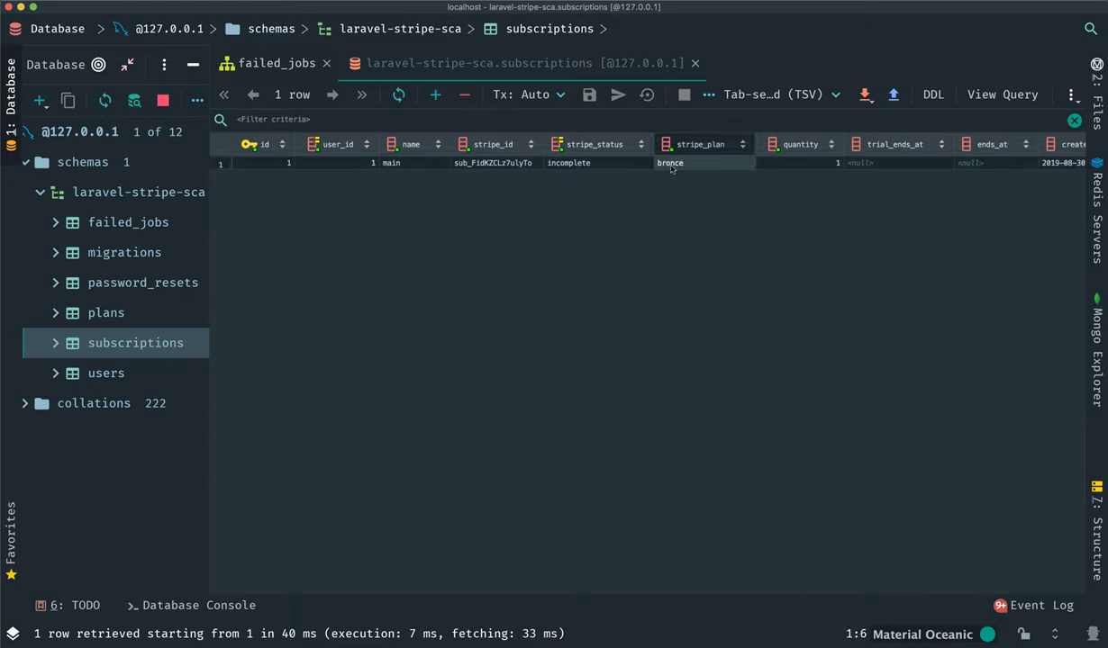
Step: Switch to Chrome and open the "Confirma tu pago en Laravel" email in the Mailtrap demo inbox
key(super+Tab)
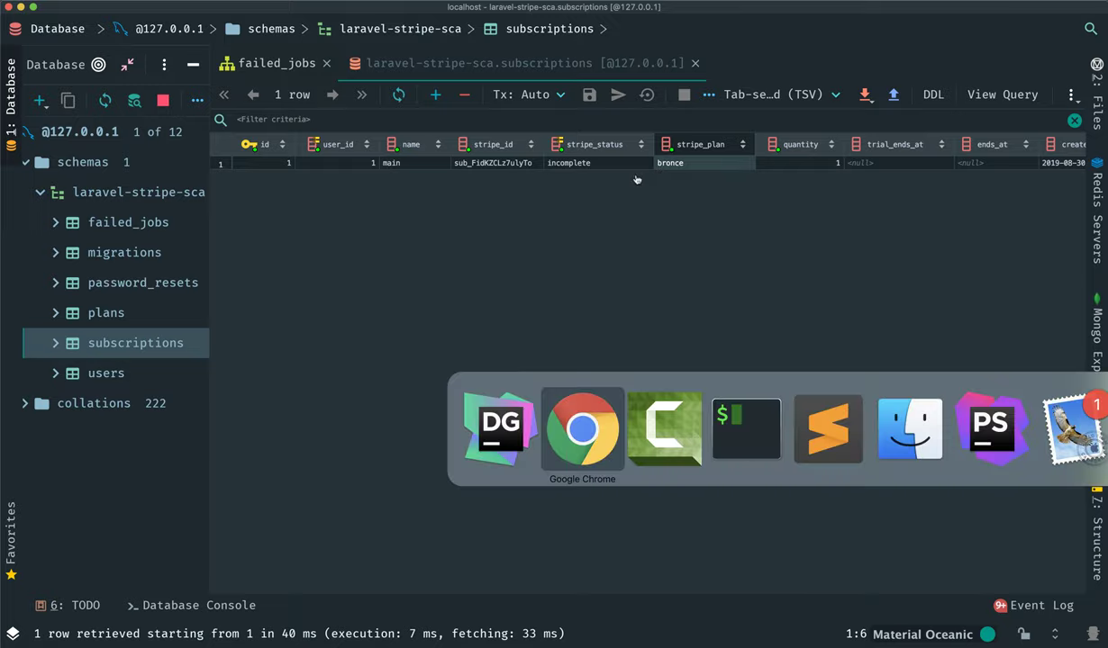
key(super+Tab)
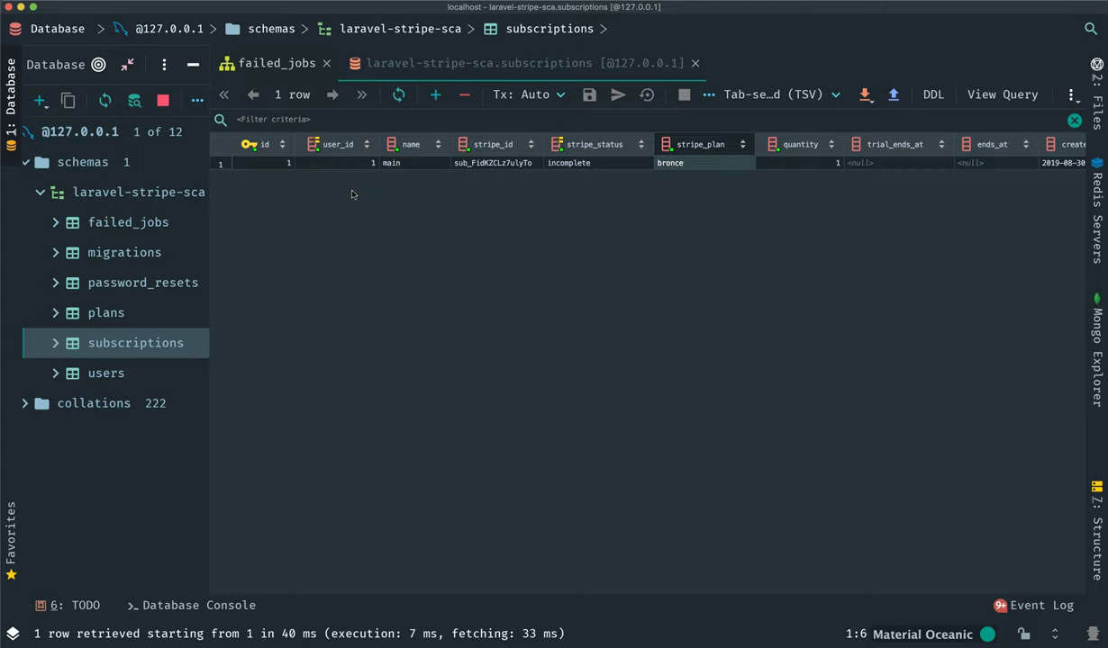
key(super+Tab)
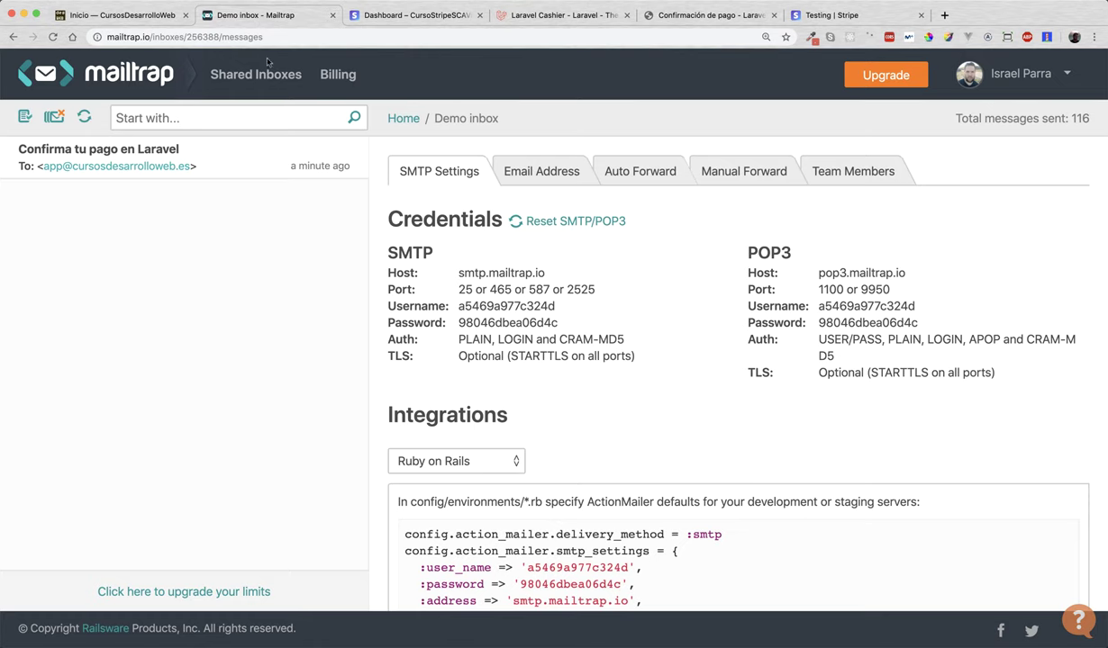
click(252, 15)
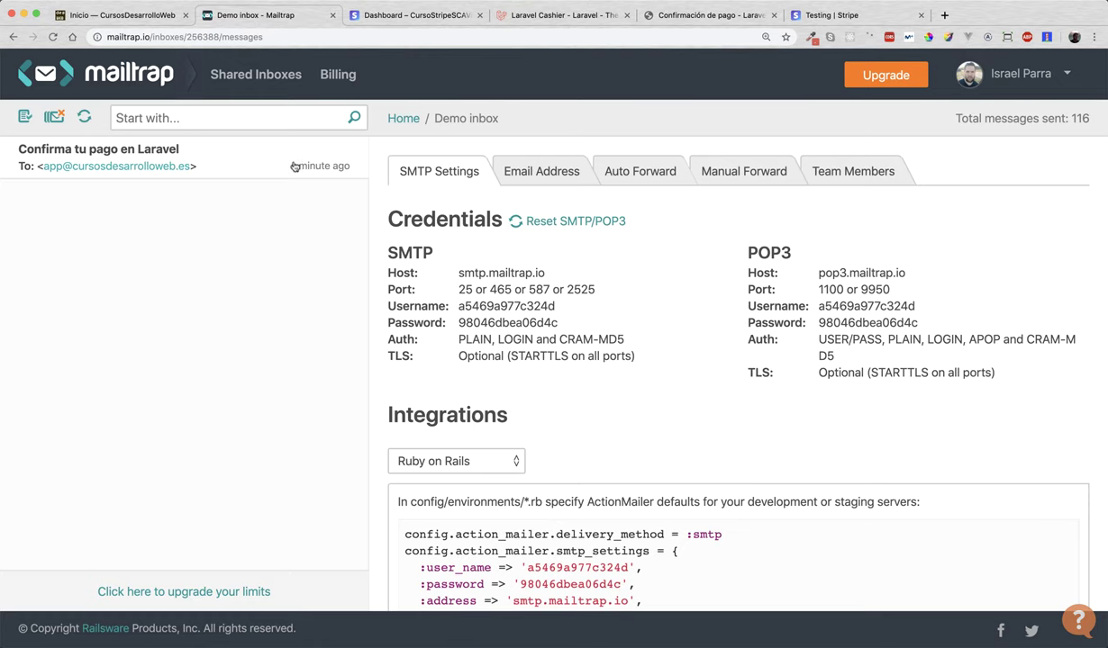
click(166, 166)
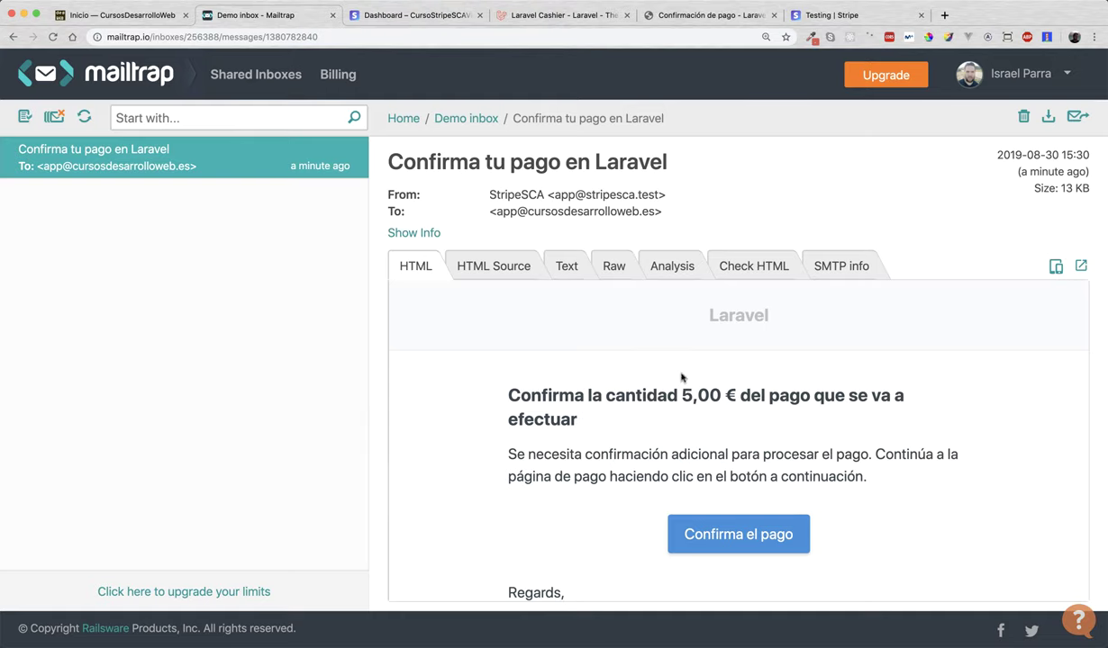
Step: Read through the payment confirmation email, checking its message, the "Confirma el pago" link and the fallback payment URL
scroll(676, 379, down, 2)
scroll(682, 376, down, 3)
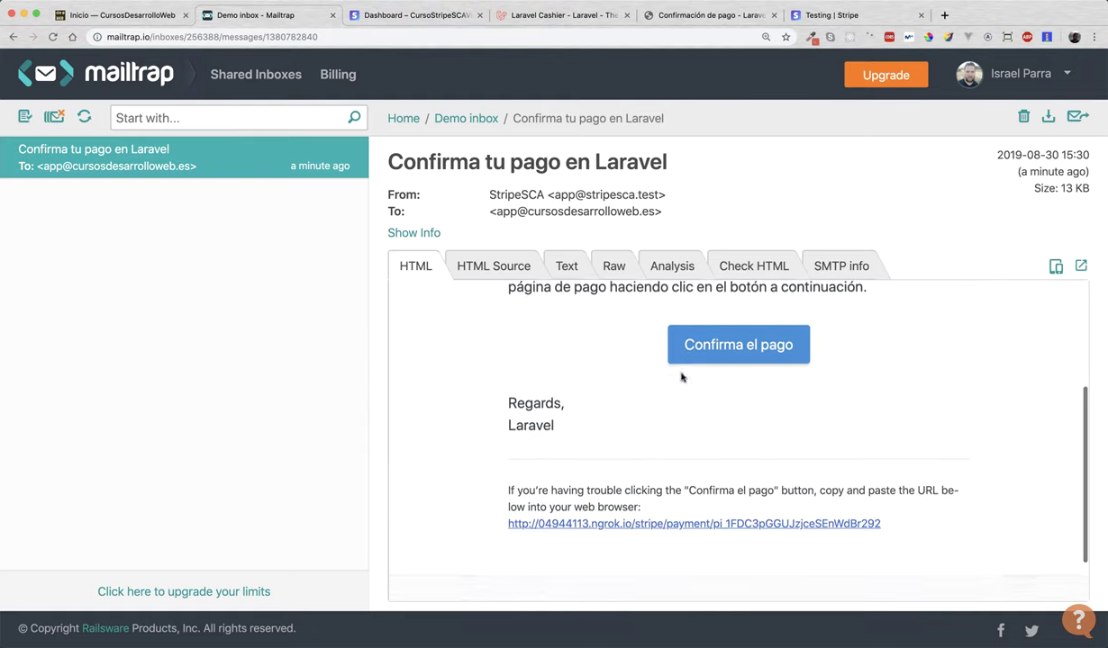
scroll(682, 377, up, 5)
scroll(636, 361, up, 2)
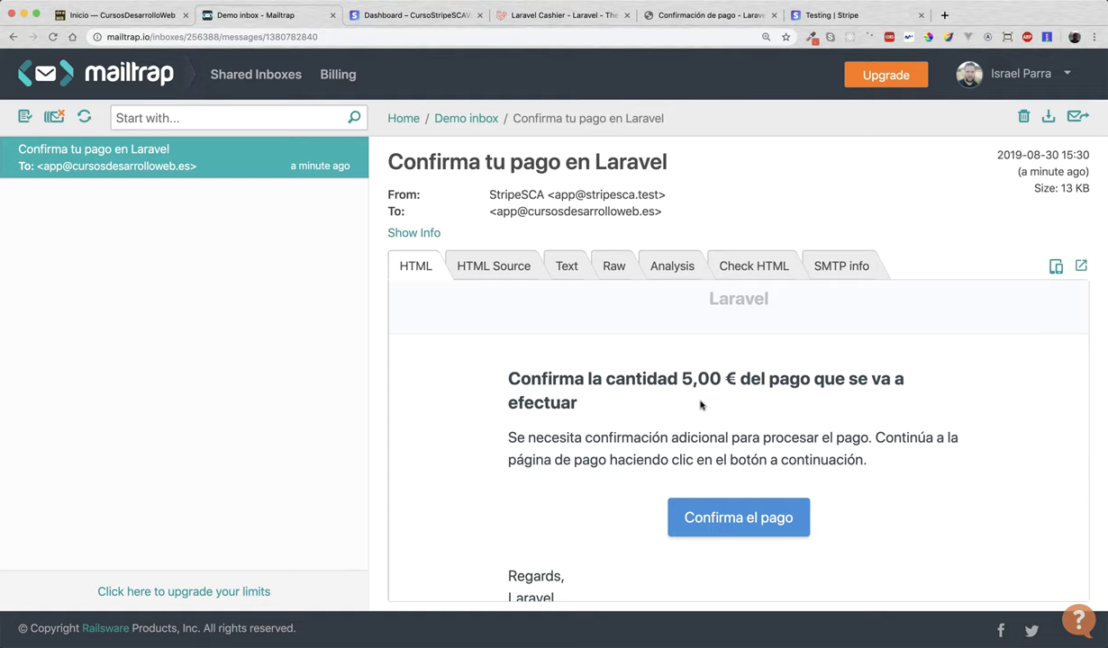
scroll(701, 405, down, 2)
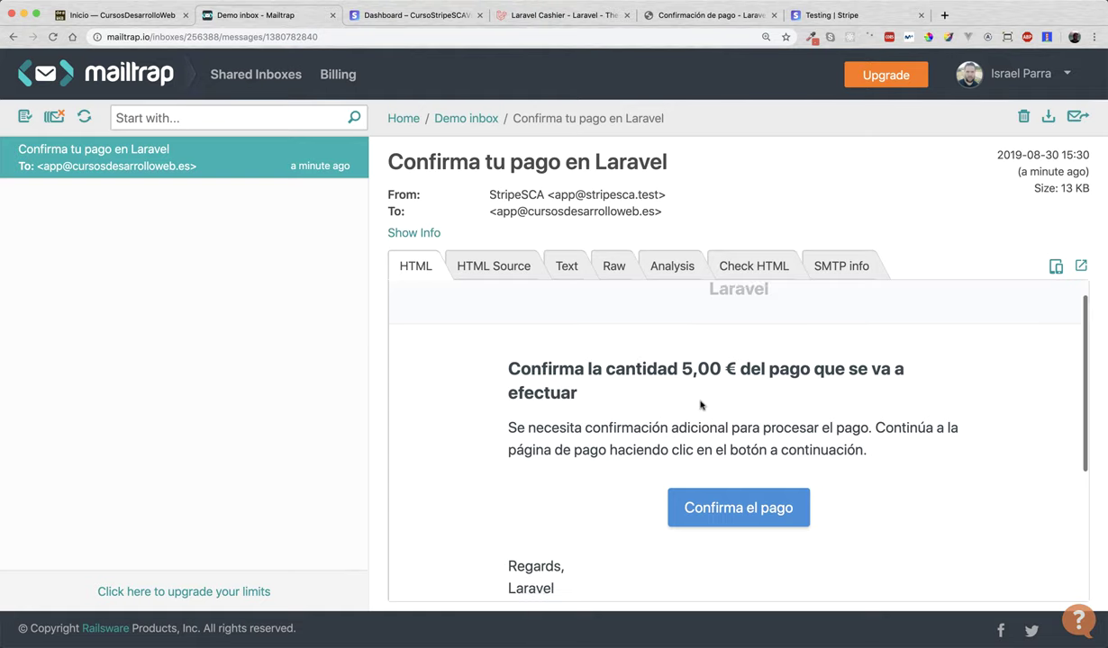
scroll(749, 426, down, 1)
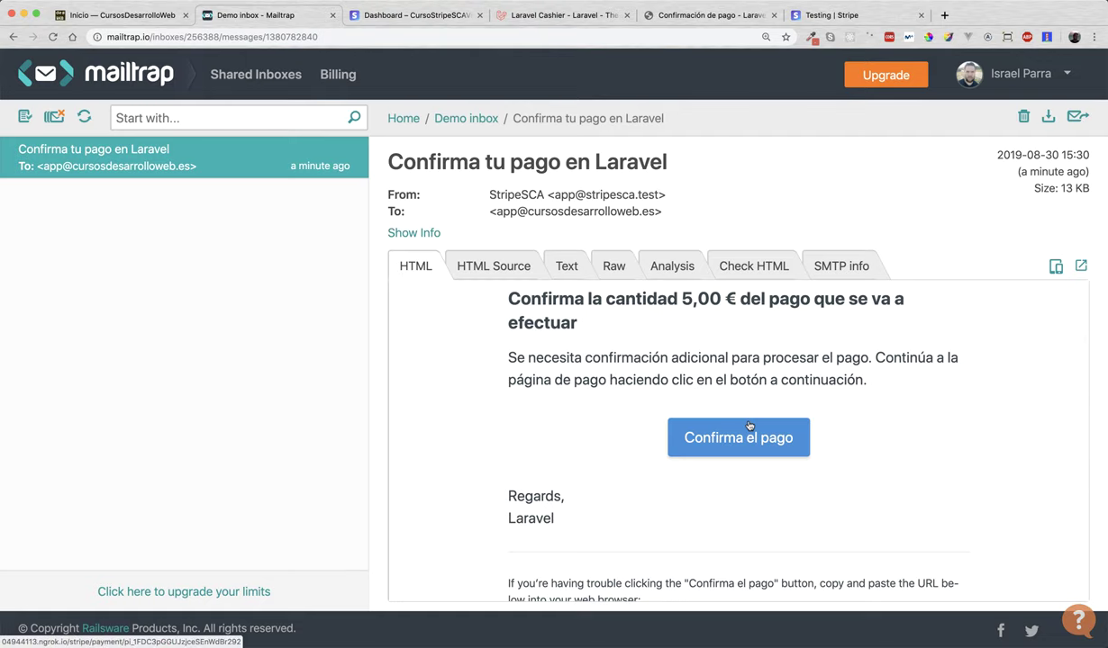
scroll(702, 416, down, 3)
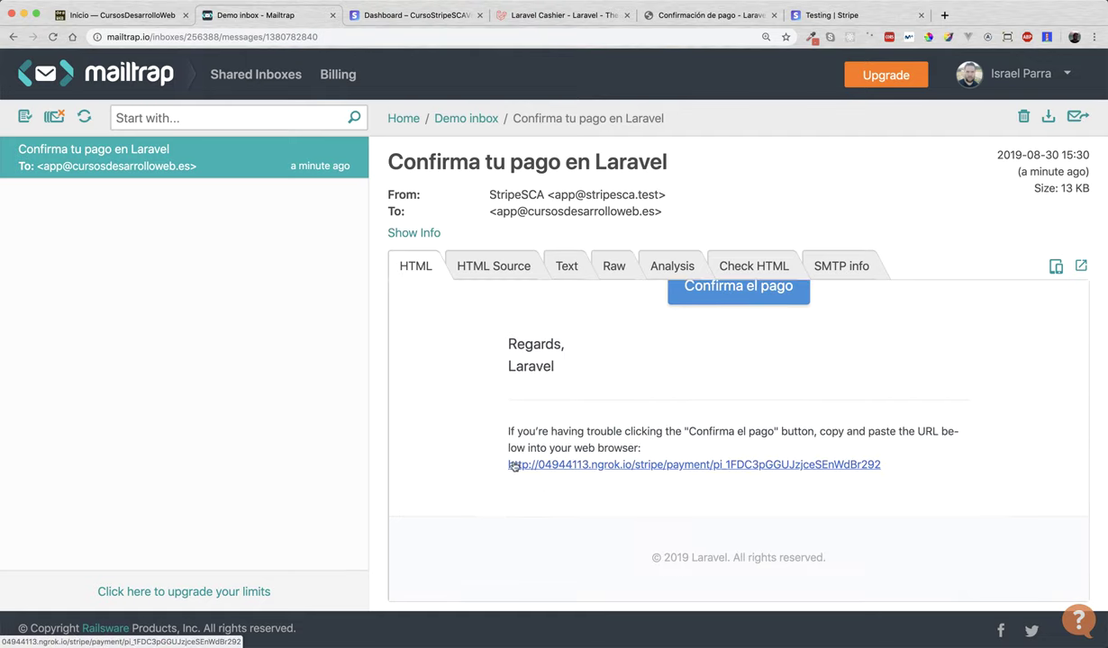
drag(497, 430, 628, 463)
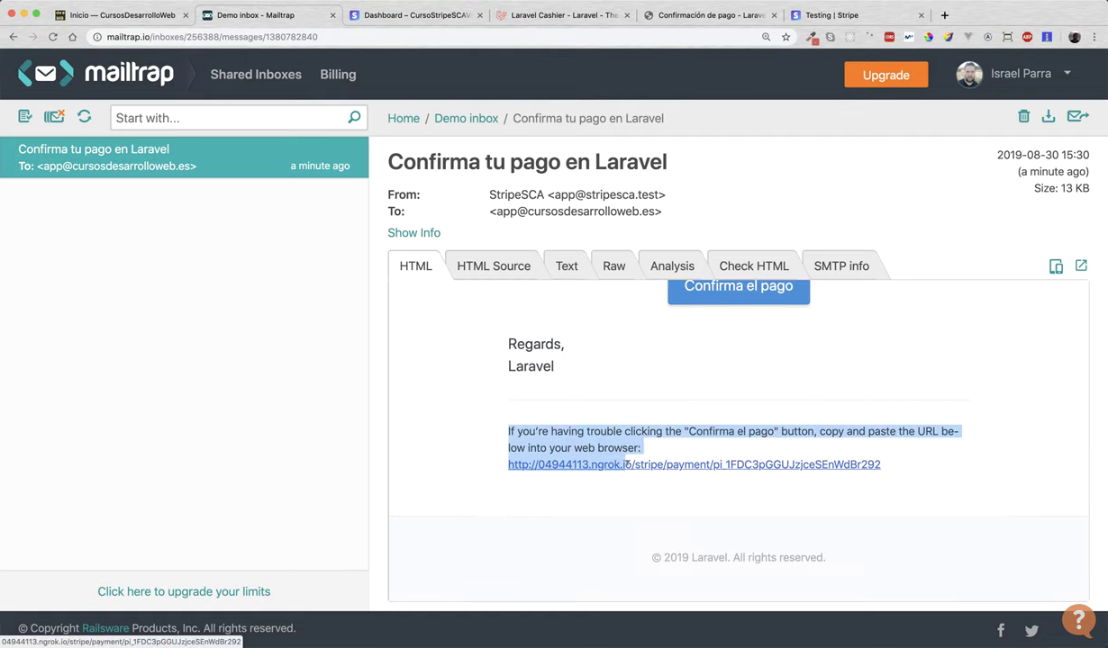
Step: Compare the fallback payment URL in the confirmation email with the payment identifier in the payment page's URL
click(509, 431)
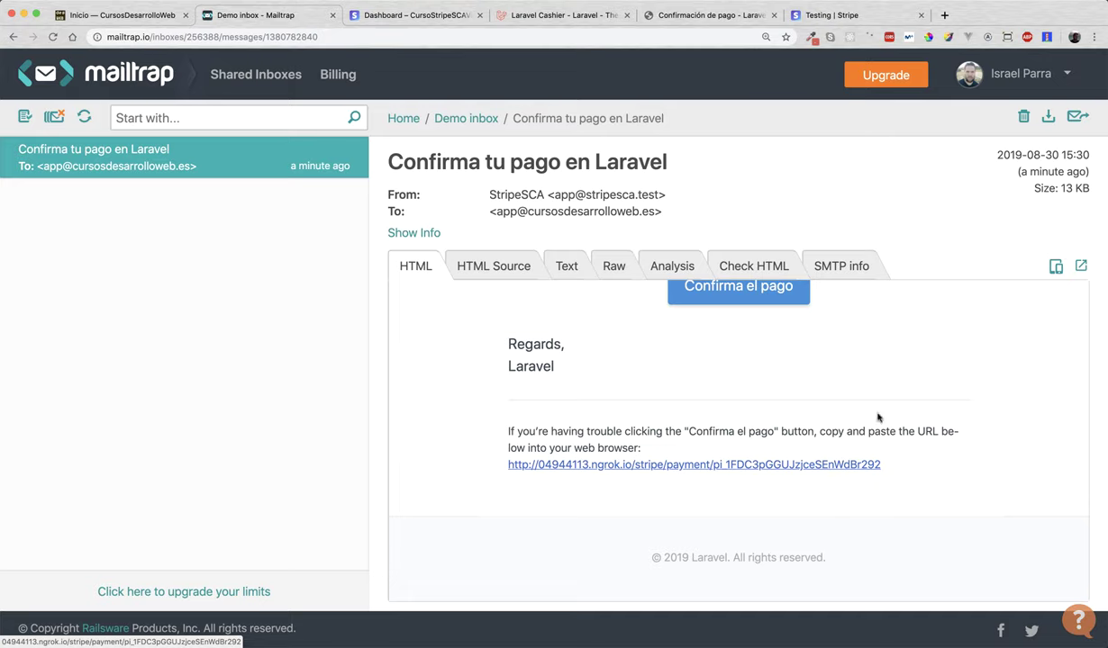
click(681, 15)
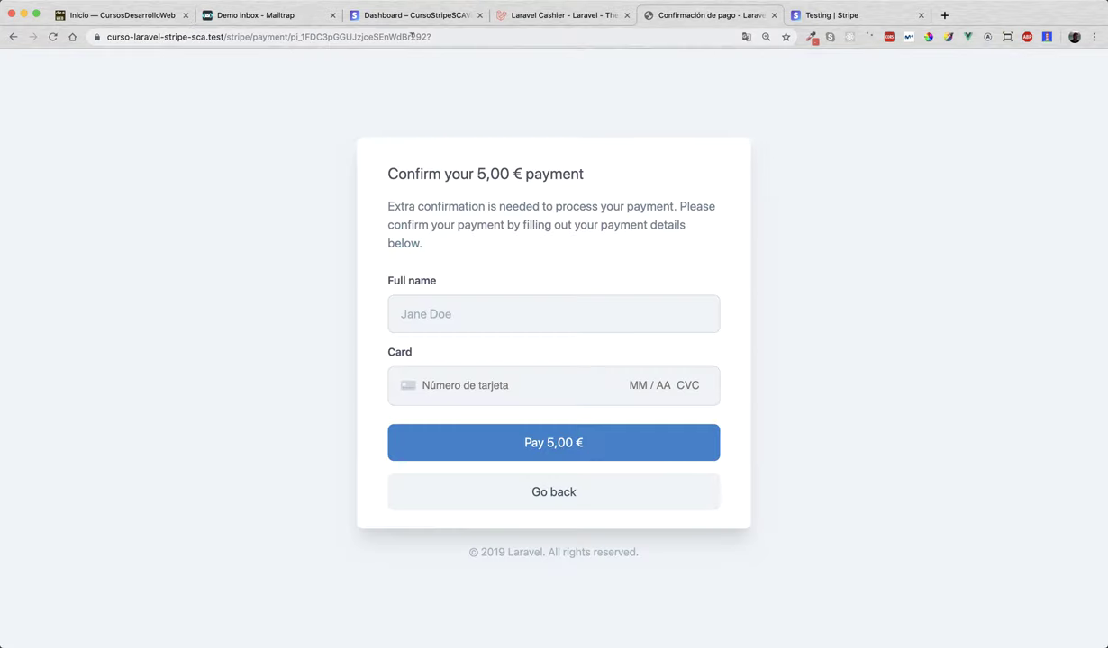
drag(447, 36, 412, 38)
click(298, 164)
Step: Open the ngrok webhook endpoint in the Stripe dashboard and examine its event types and recent webhook attempts
click(365, 17)
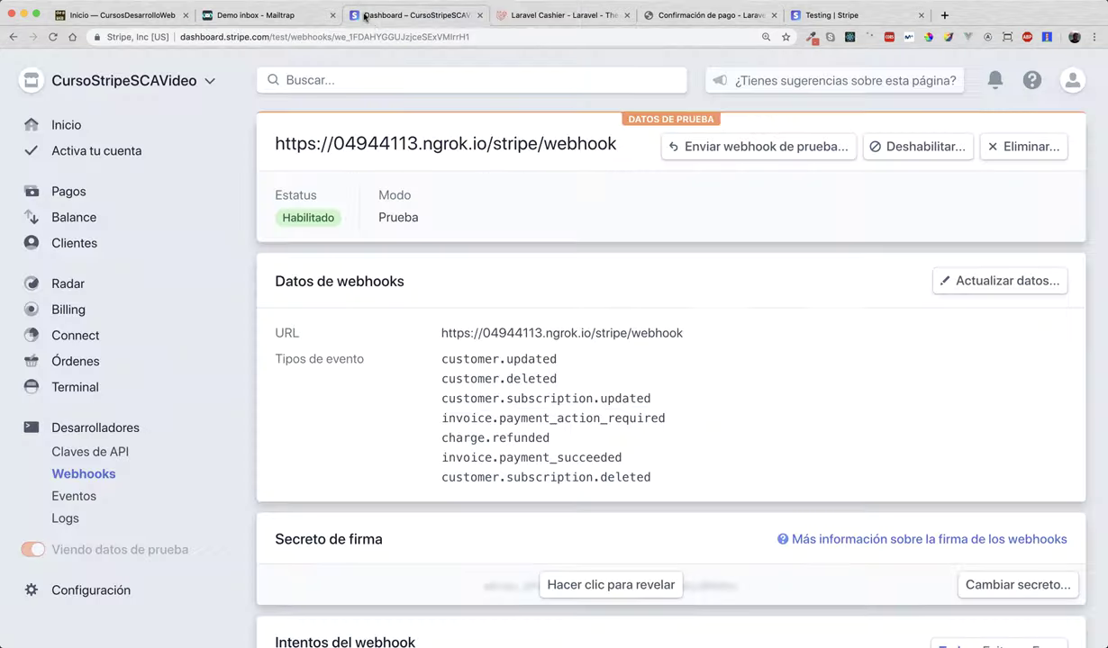
click(83, 474)
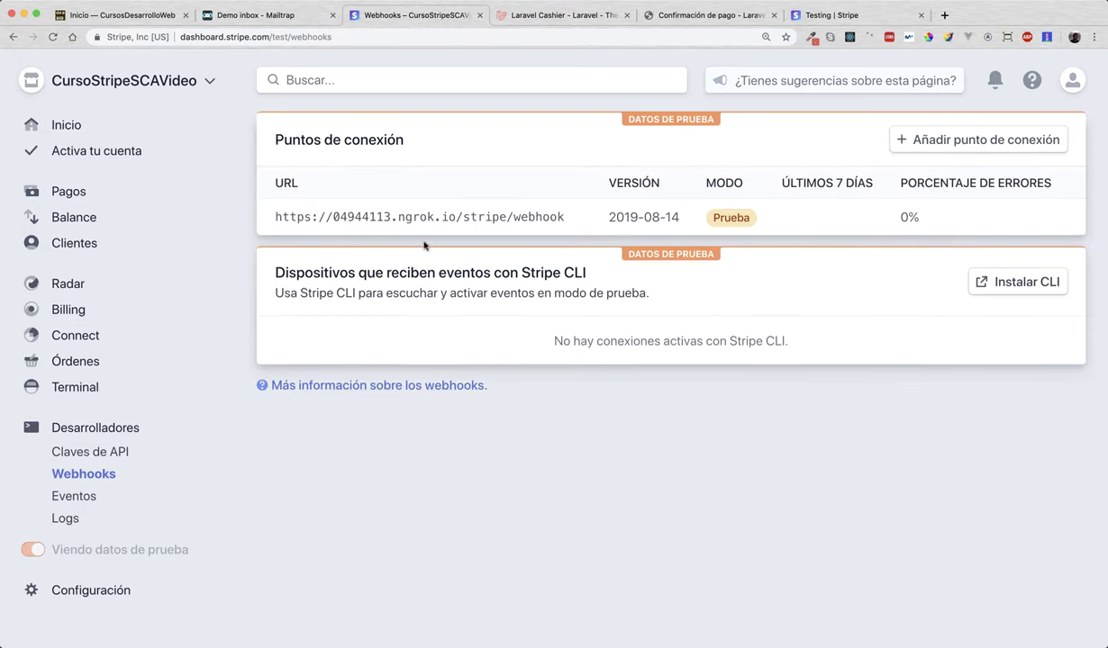
click(423, 217)
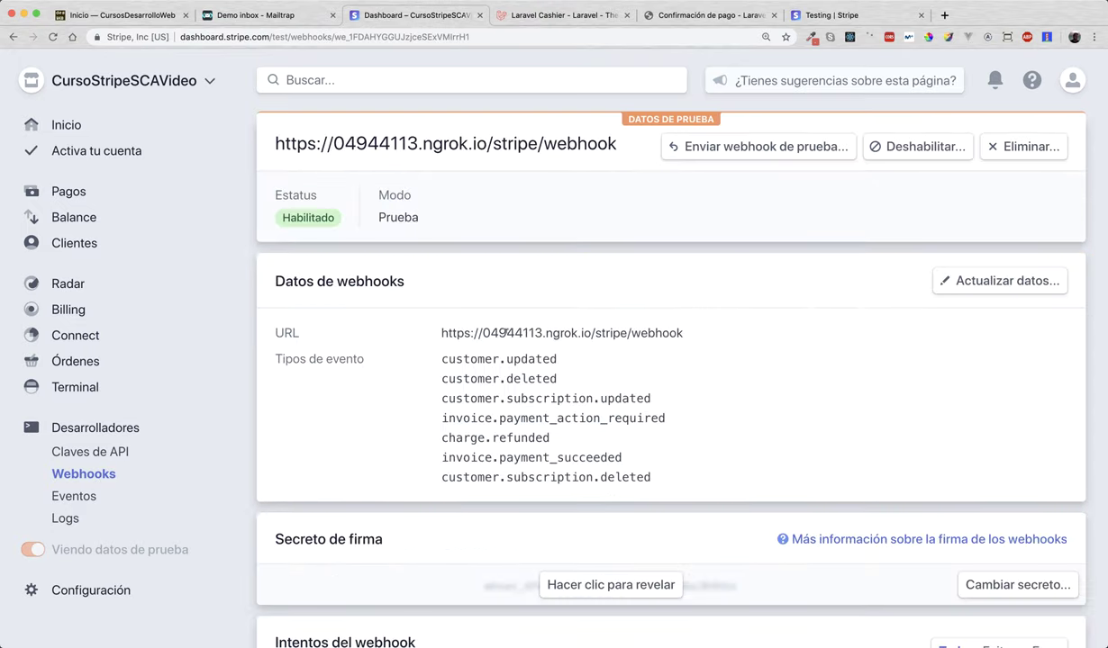
scroll(509, 334, down, 5)
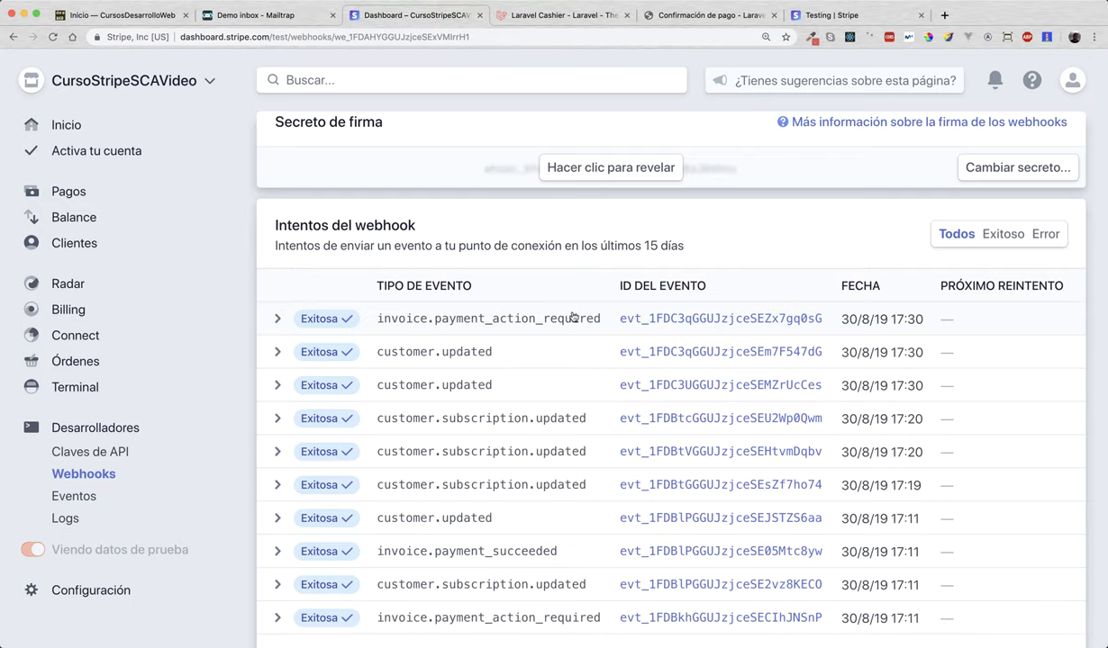
Step: Go back from the unpaid payment page to the plans page and examine the Bronce subscription's status and confirmation links
click(274, 16)
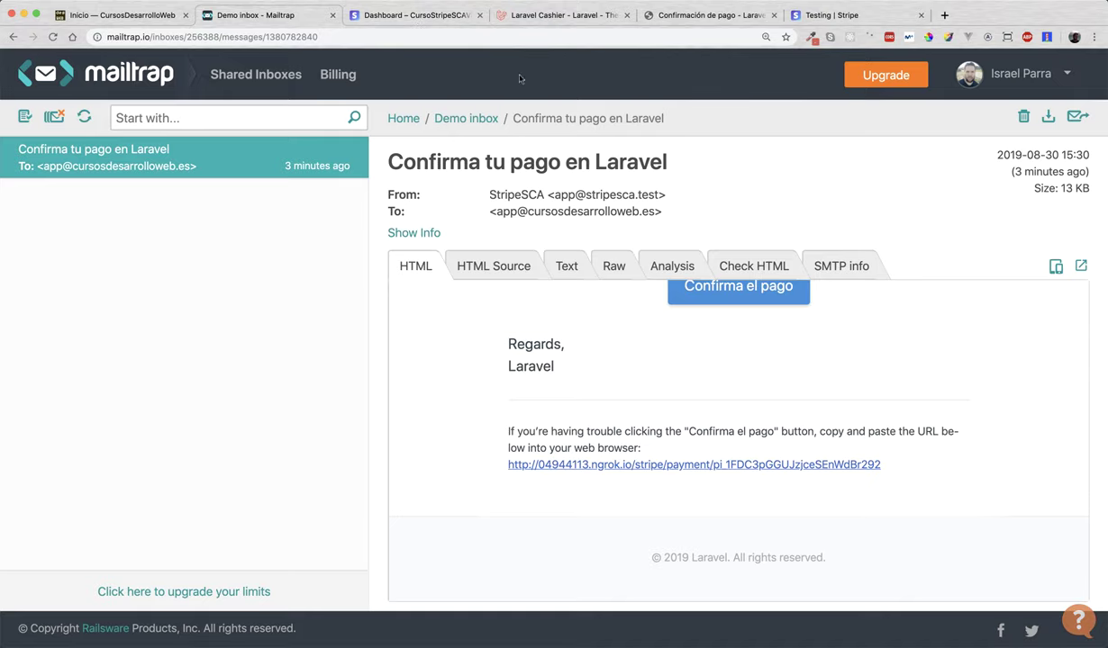
click(645, 21)
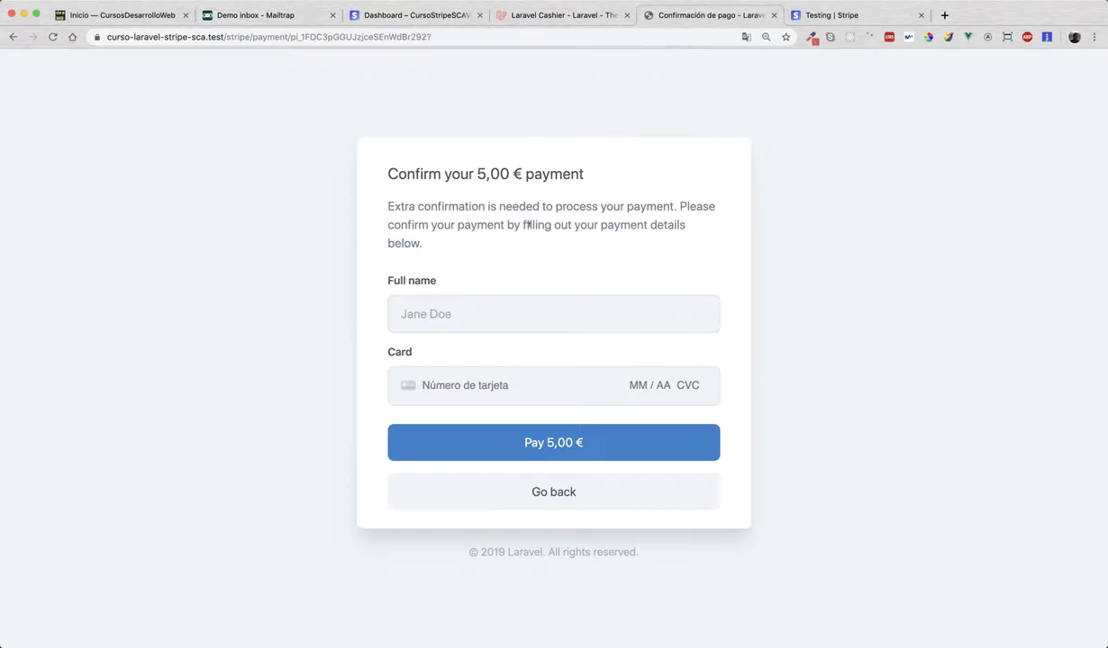
click(566, 500)
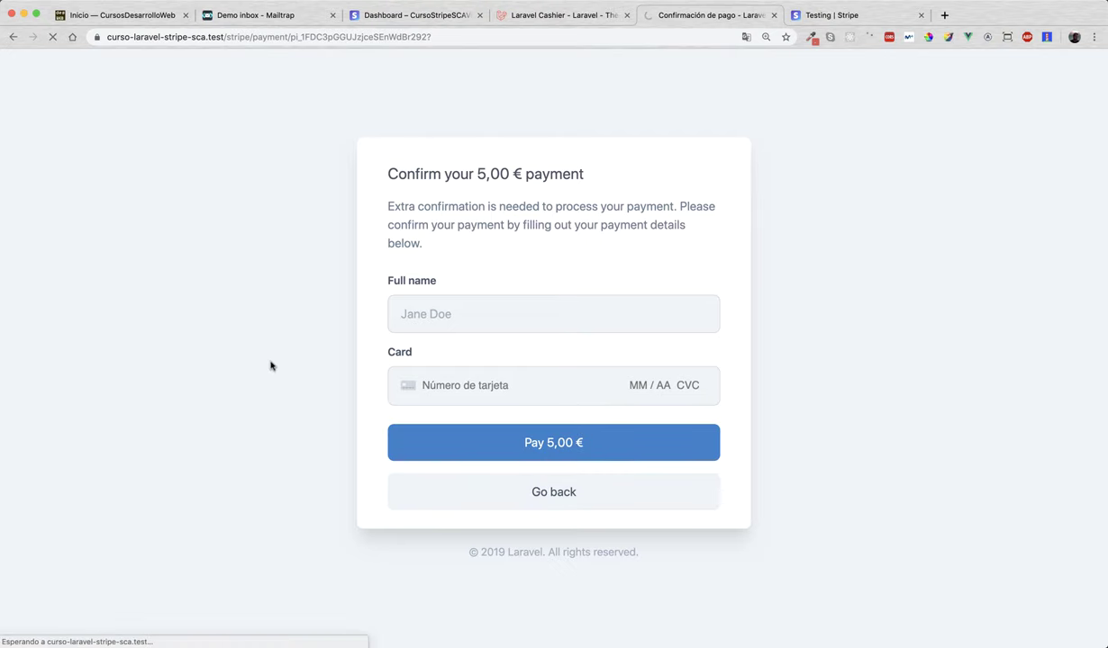
scroll(271, 365, down, 2)
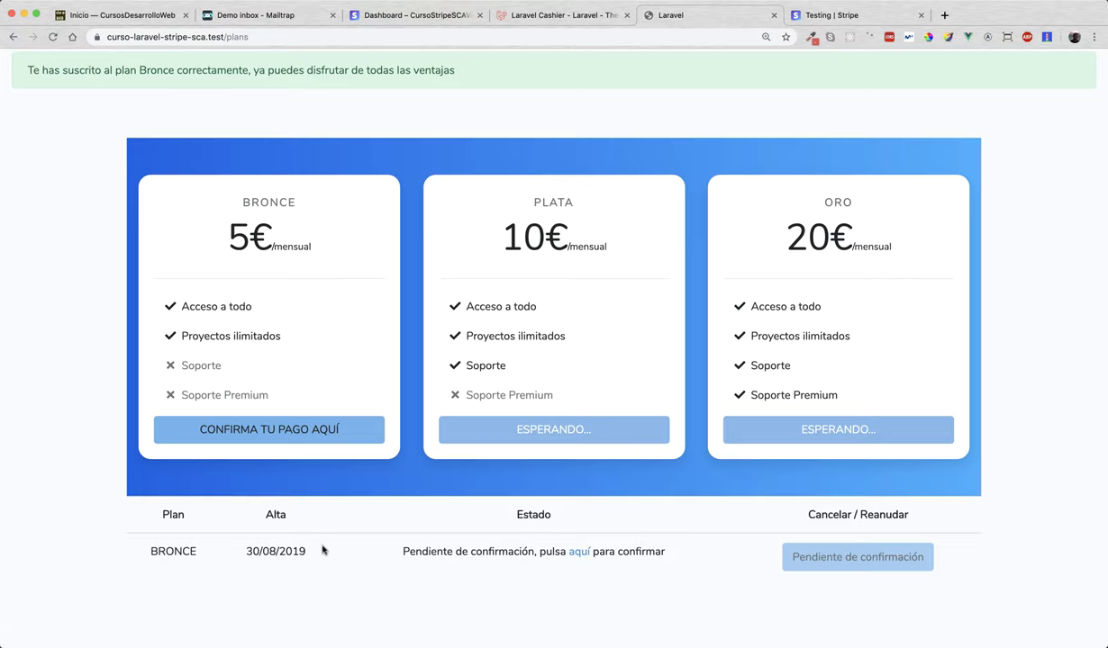
drag(145, 553, 201, 555)
click(204, 557)
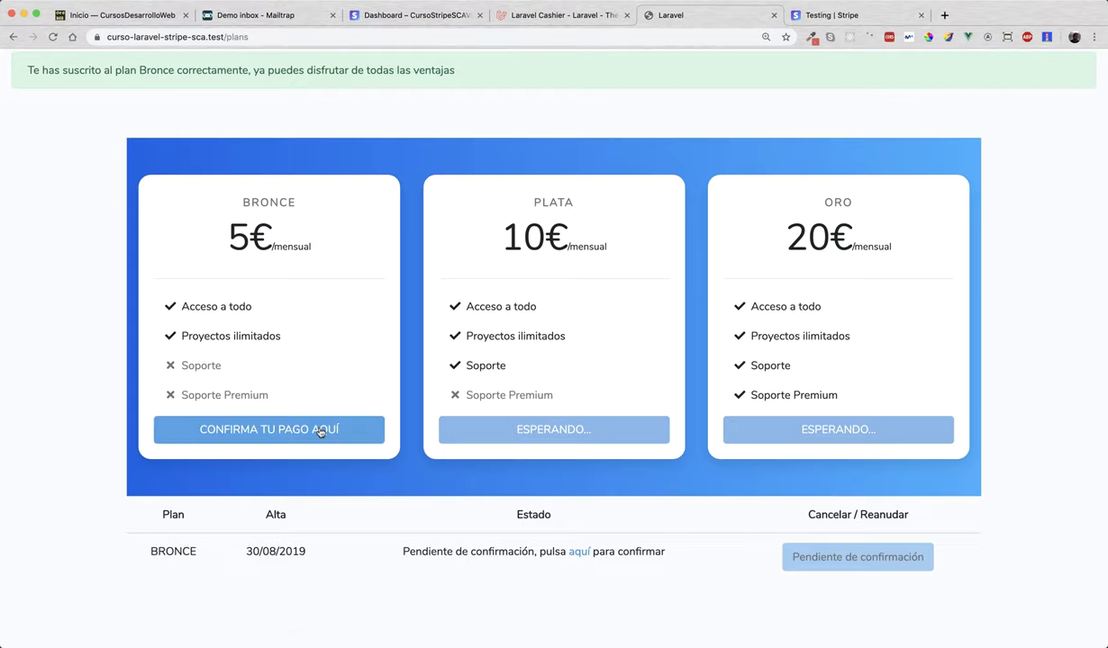
scroll(322, 432, up, 2)
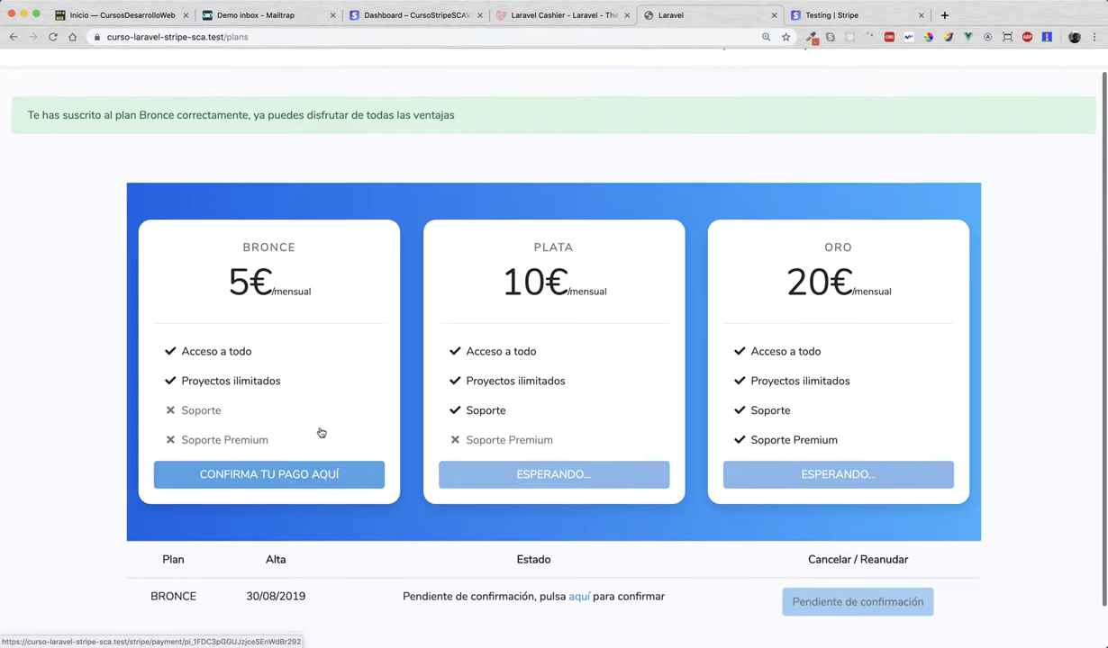
scroll(320, 428, down, 2)
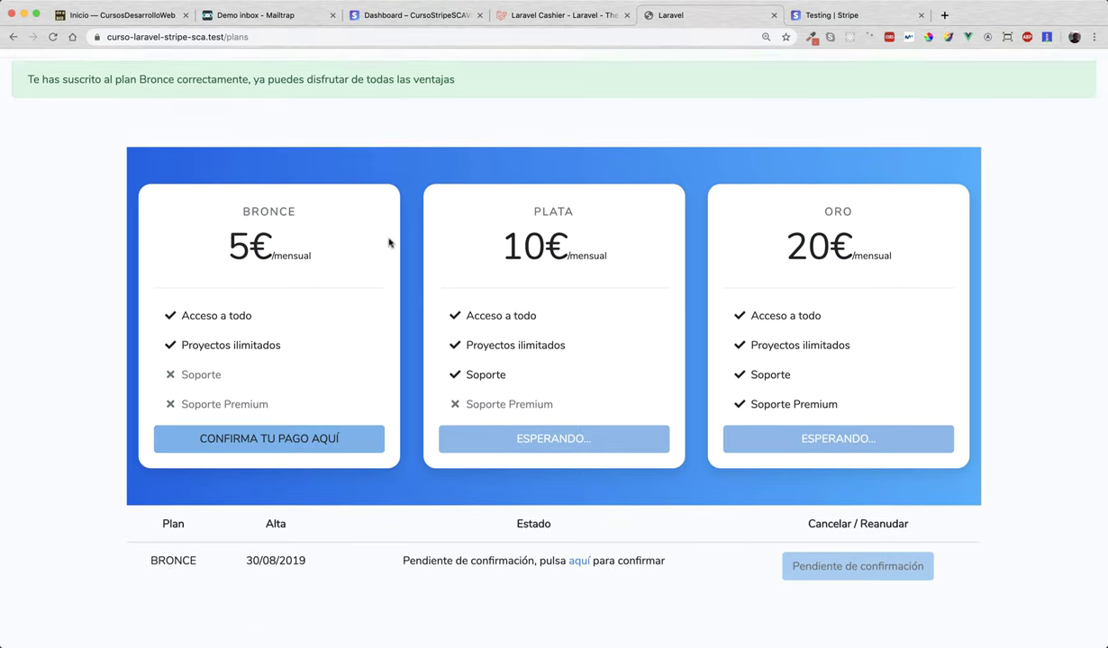
scroll(389, 239, up, 2)
scroll(288, 229, down, 2)
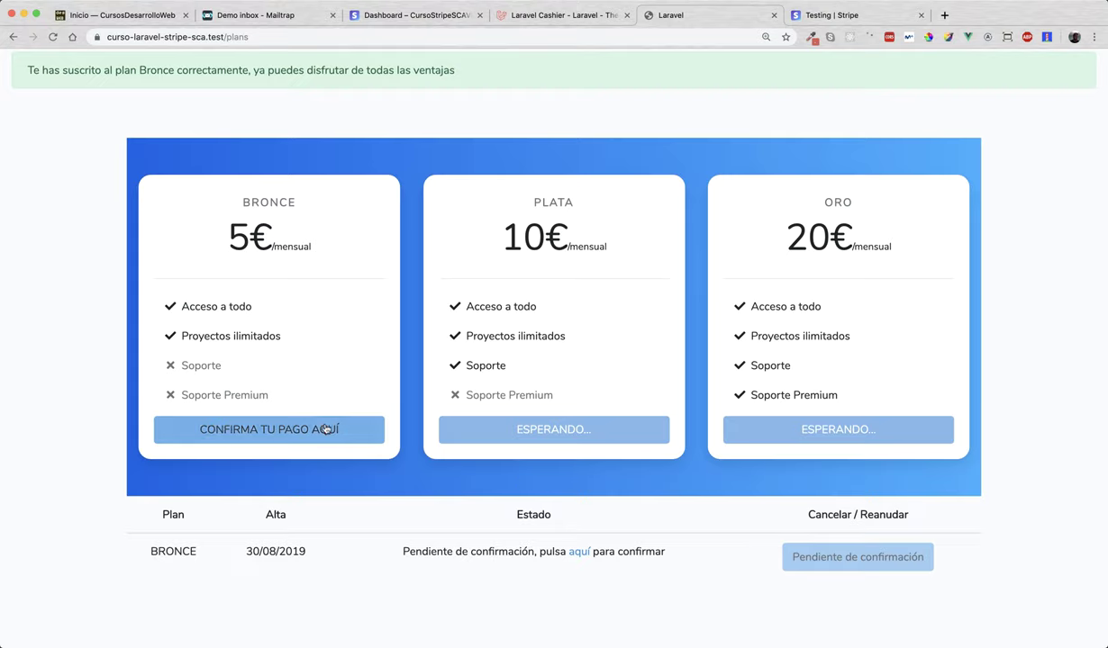
Step: Open the pending Bronce payment's confirmation page, enter Cursosdesarrolloweb as full name and fill in the card details using Stripe's always-authenticate test card
click(581, 556)
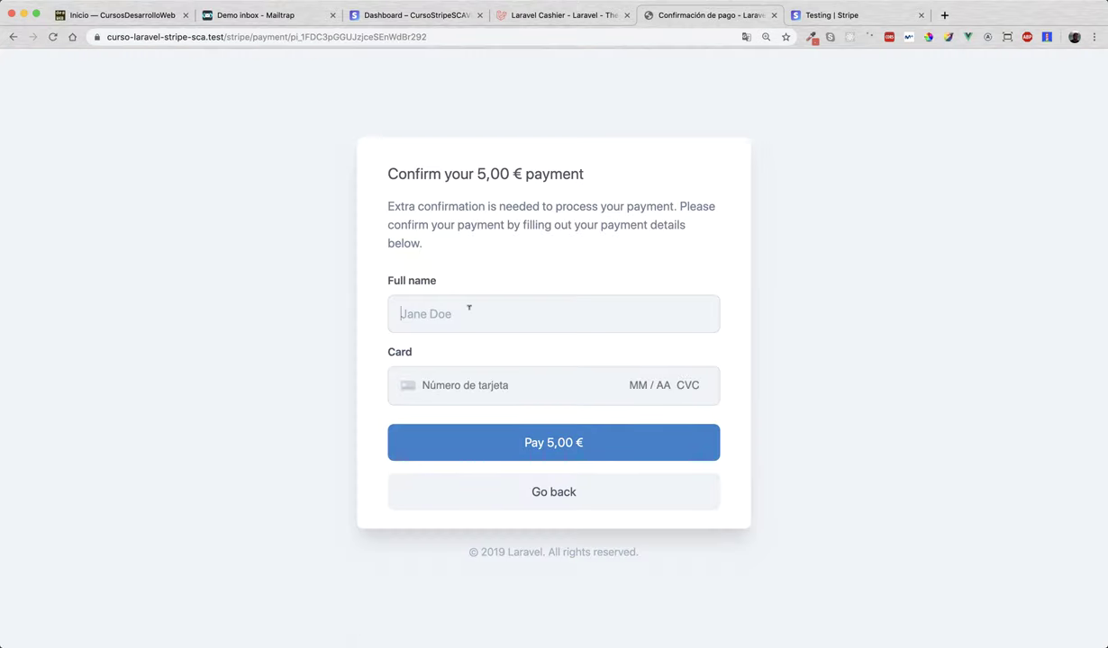
text(Cursosdesarrolloweb)
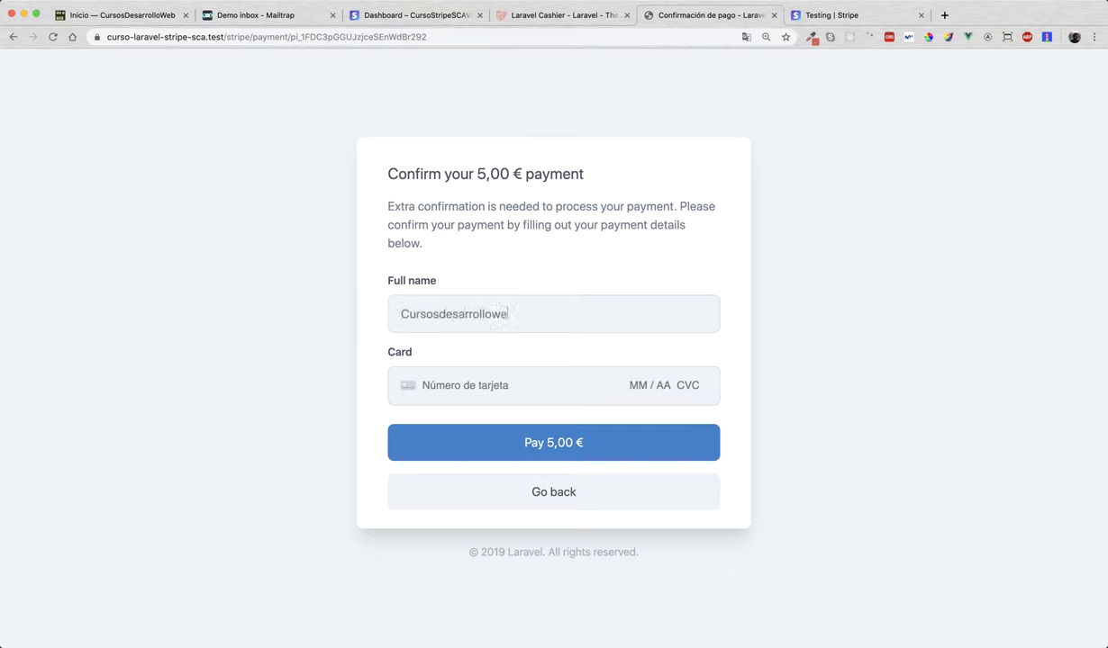
click(798, 12)
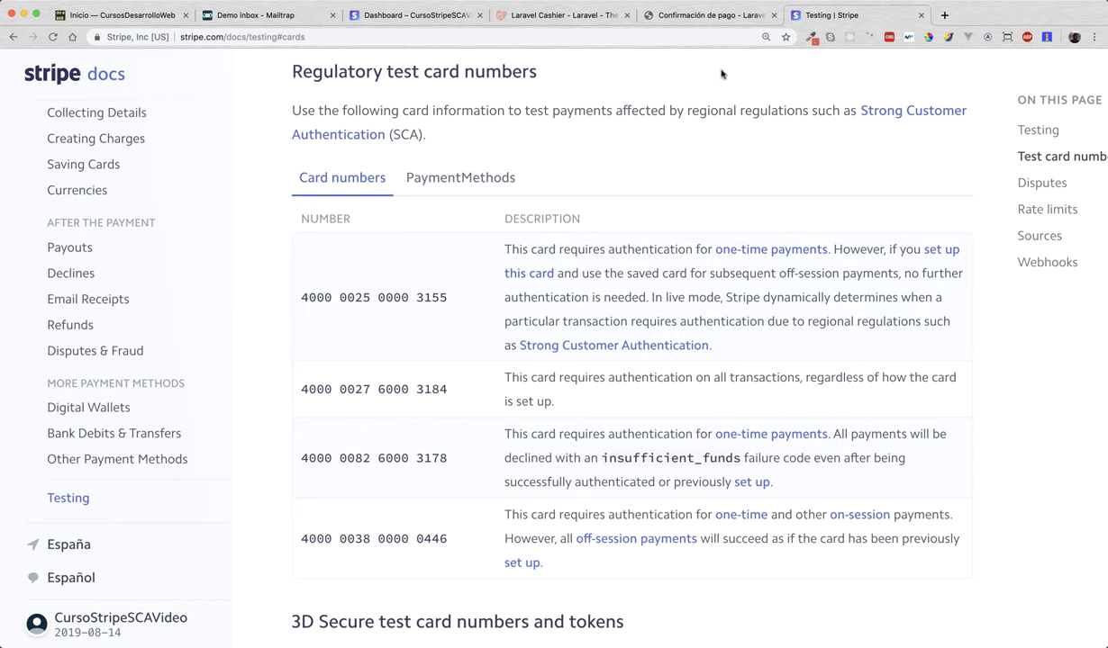
drag(301, 387, 447, 388)
key(super+c)
click(645, 19)
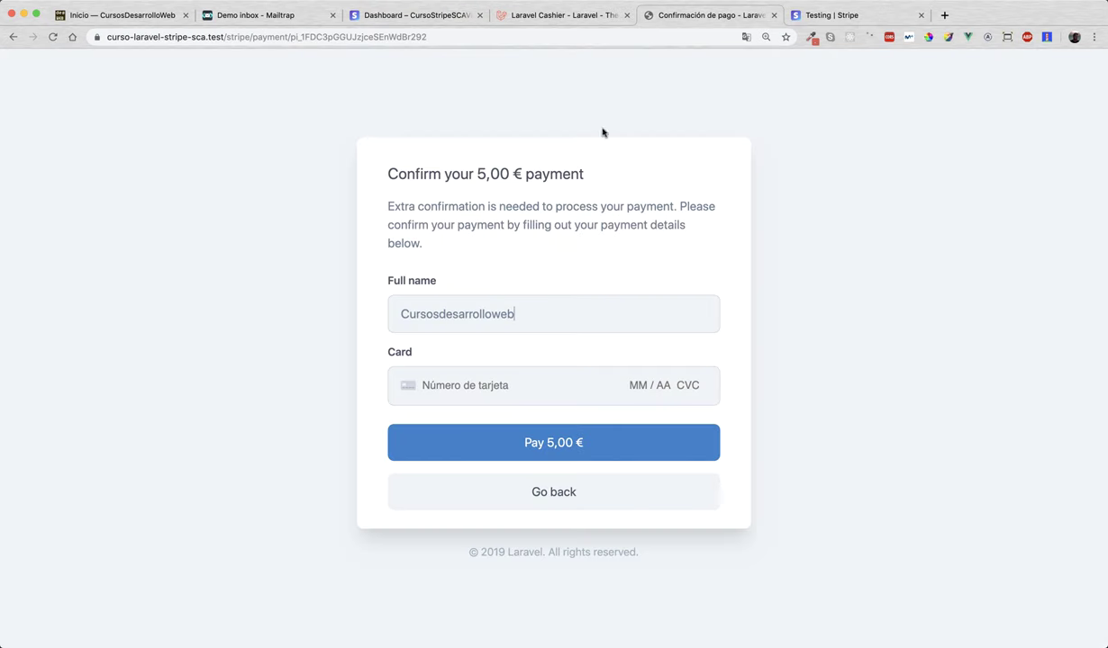
click(434, 387)
key(super+v)
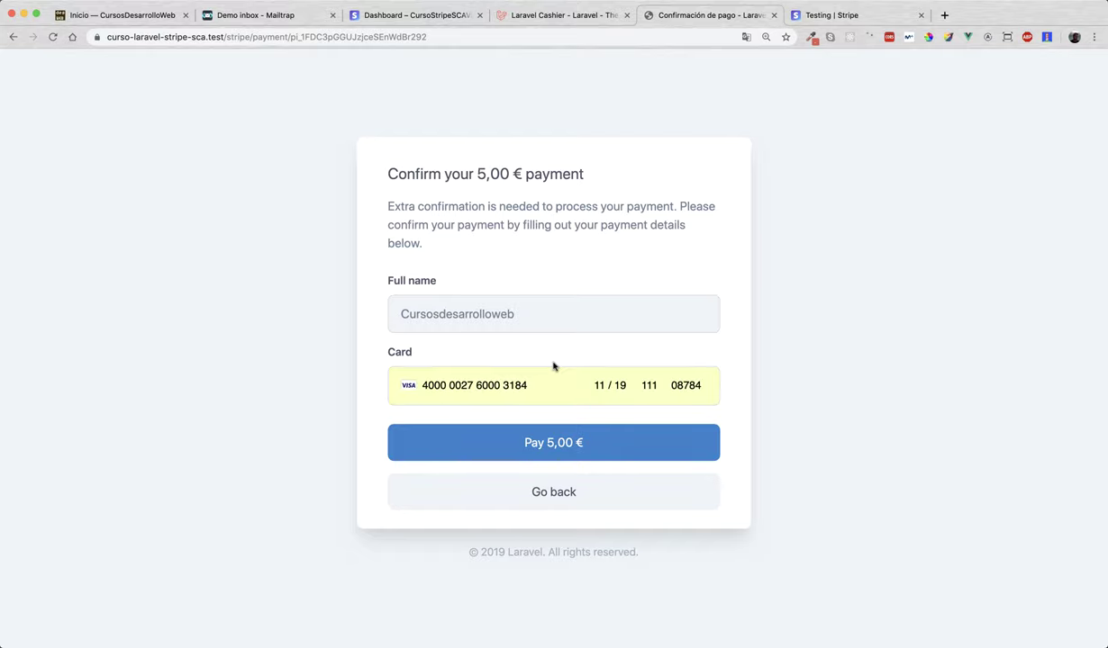
Step: Pay the 5,00 € with successful 3D Secure authentication and return to the plans page to check the Bronce subscription's status
click(538, 434)
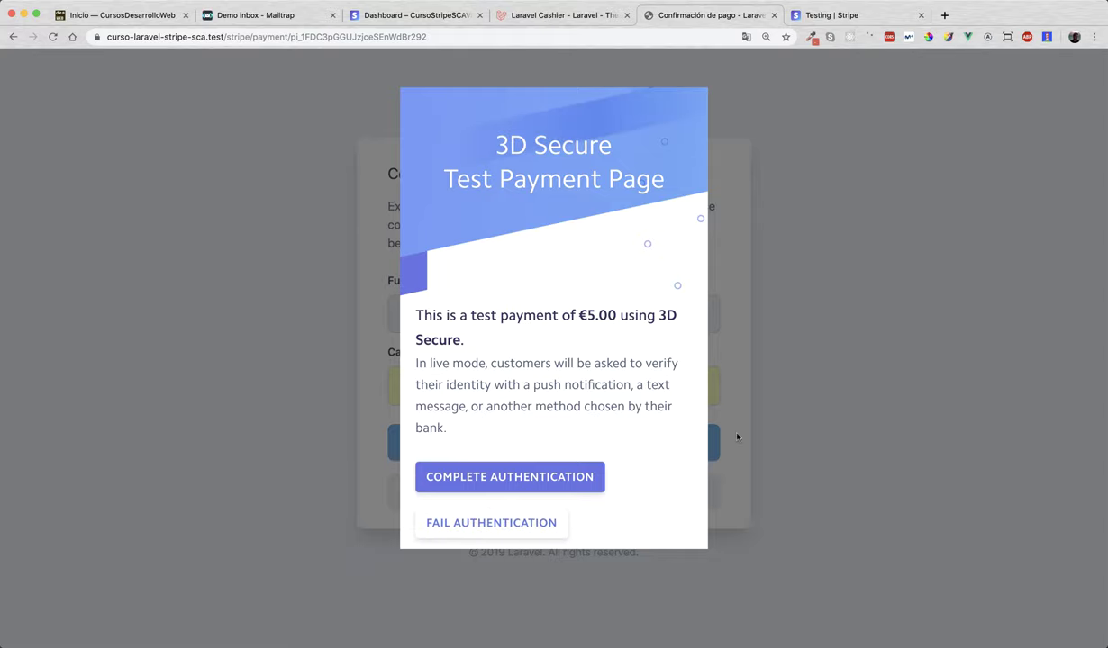
click(497, 473)
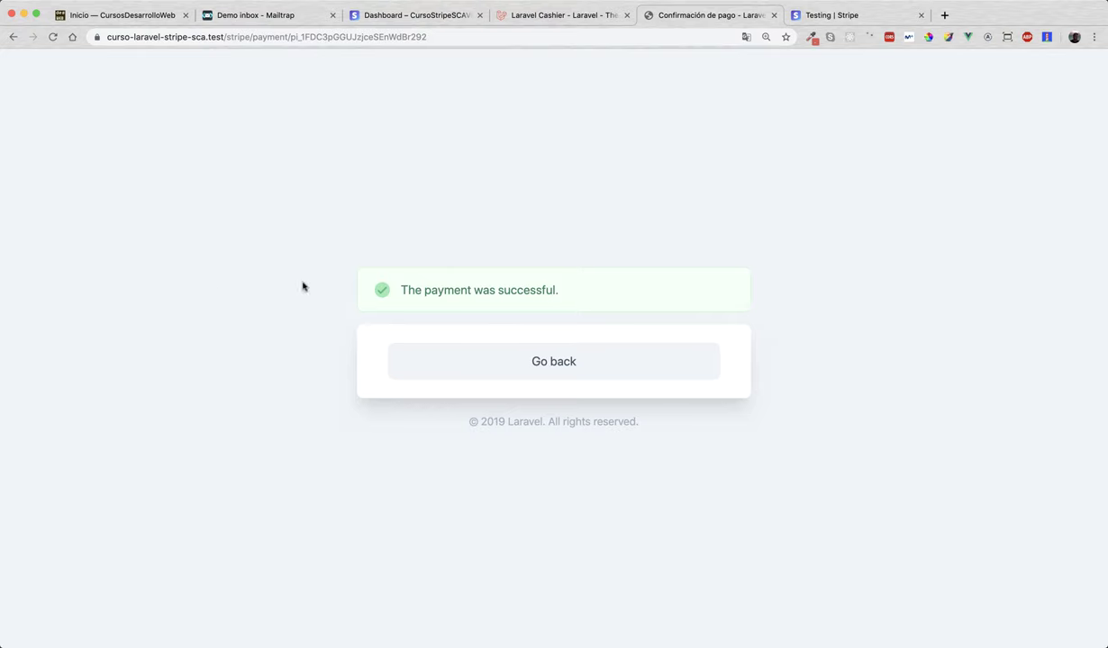
click(534, 363)
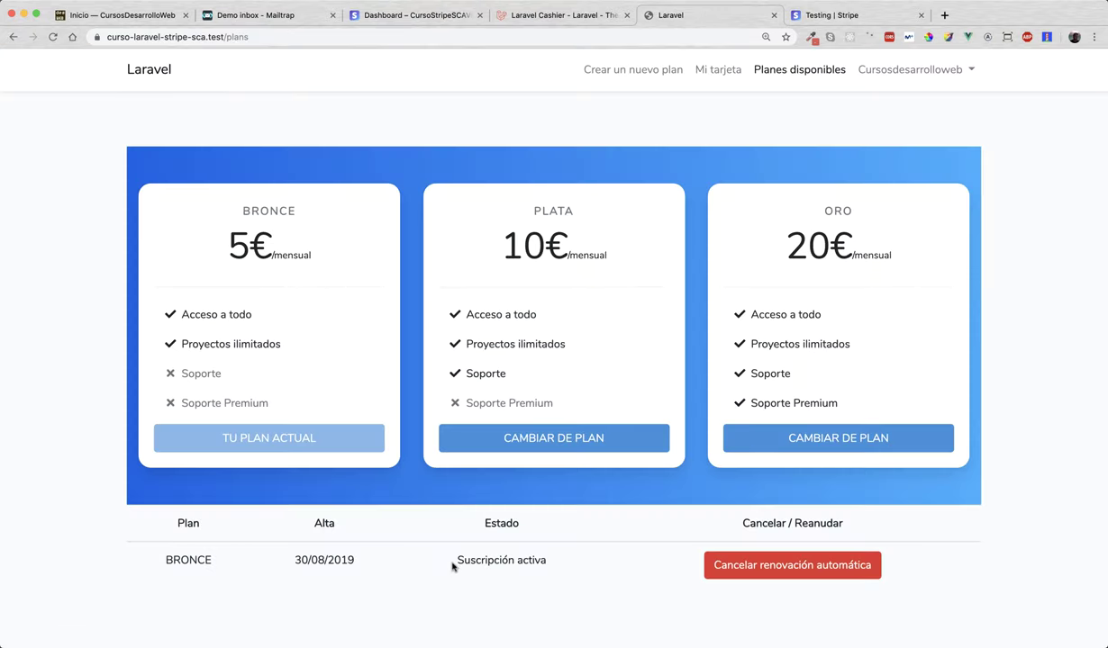
drag(455, 560, 547, 561)
click(545, 560)
Step: Request the change to the Plata plan and enter Cursosdesarrolloweb as the full name for its extra payment confirmation
click(567, 441)
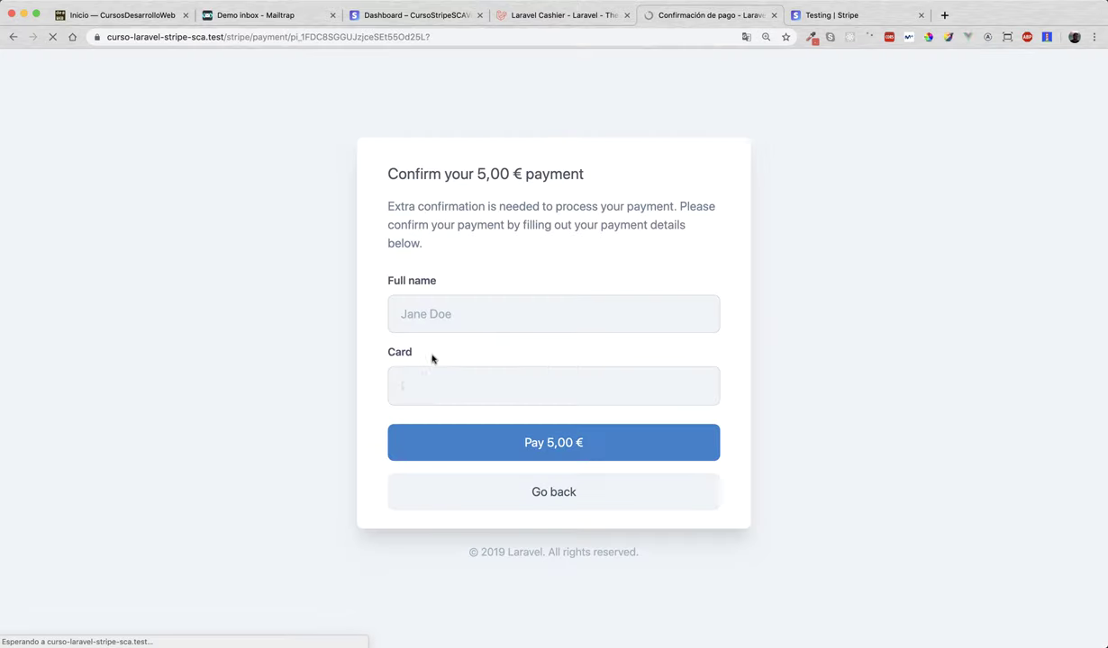
click(468, 311)
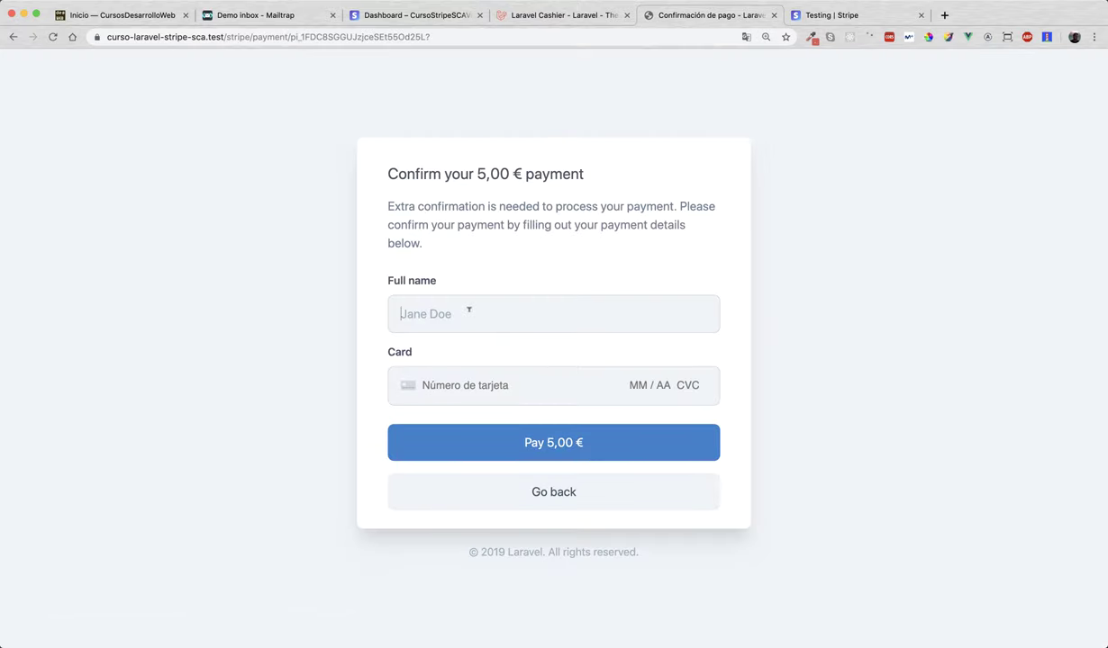
text(Cursosdesarrolloweb)
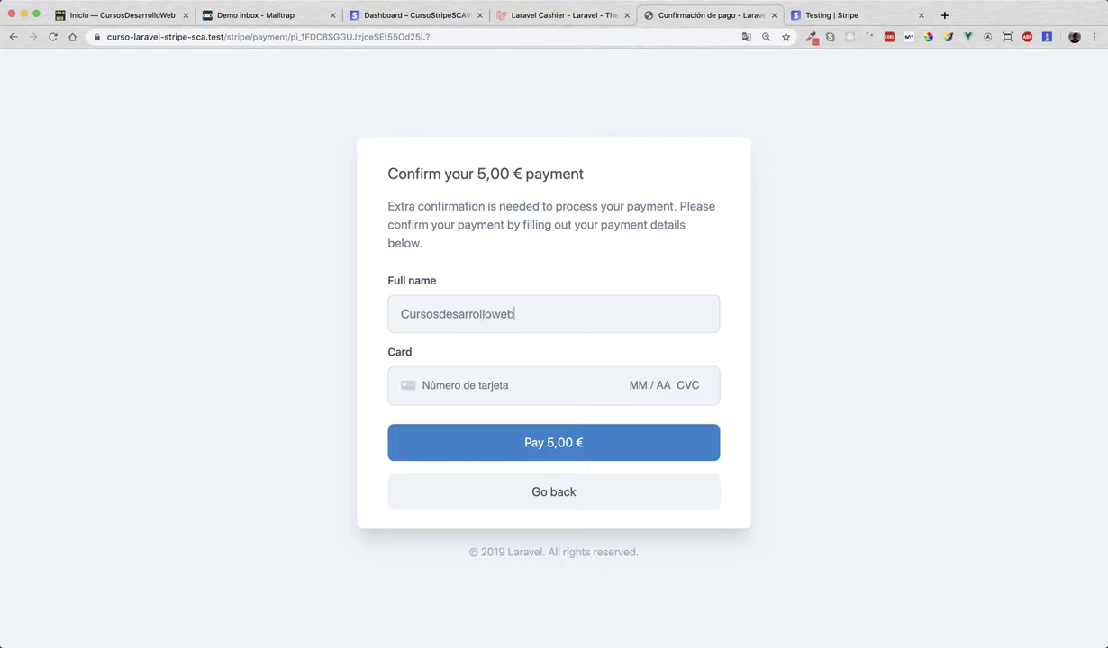
Step: Fill in the test card's number, expiry date, CVC and postal code for the Plata payment
click(486, 386)
key(super+v)
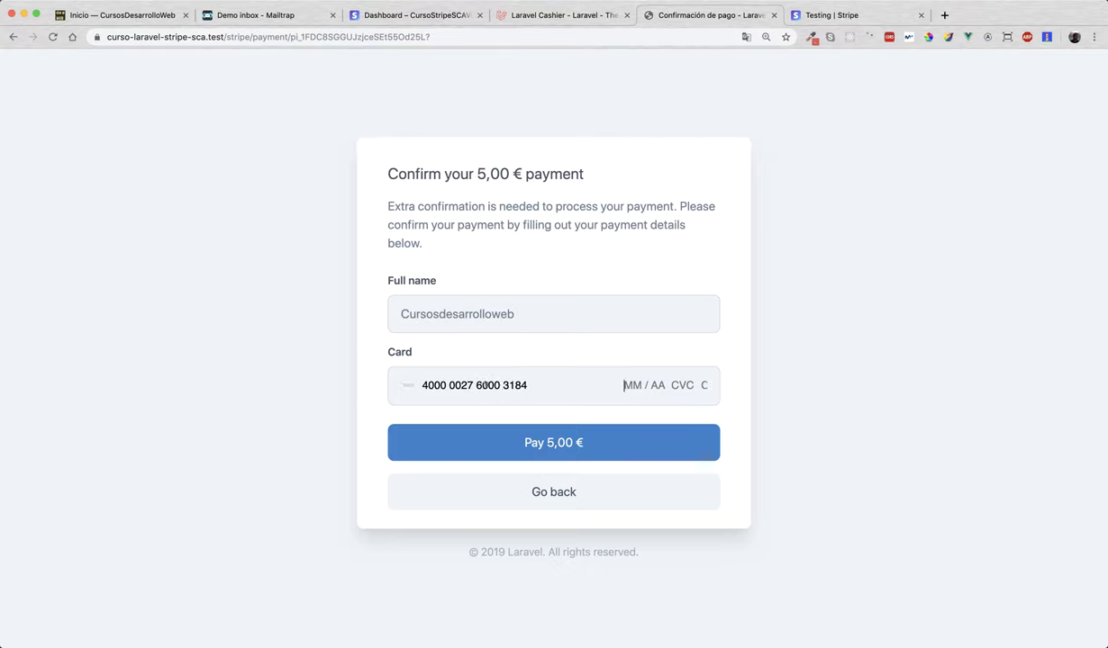
text(11 / 19 11)
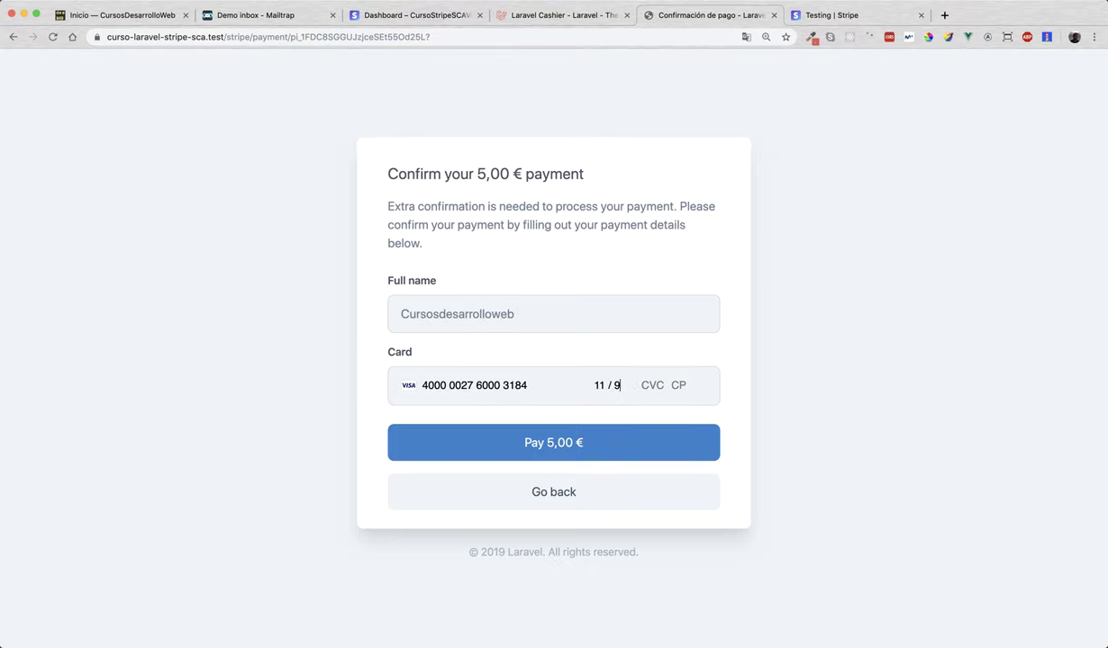
text(1)
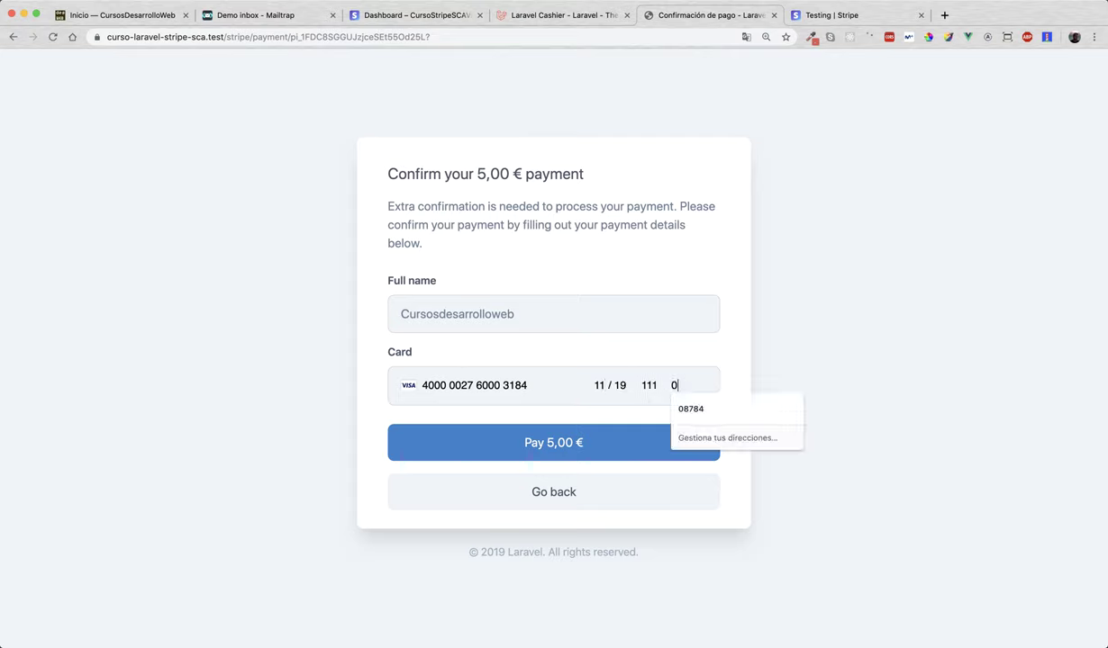
key(Down)
key(Return)
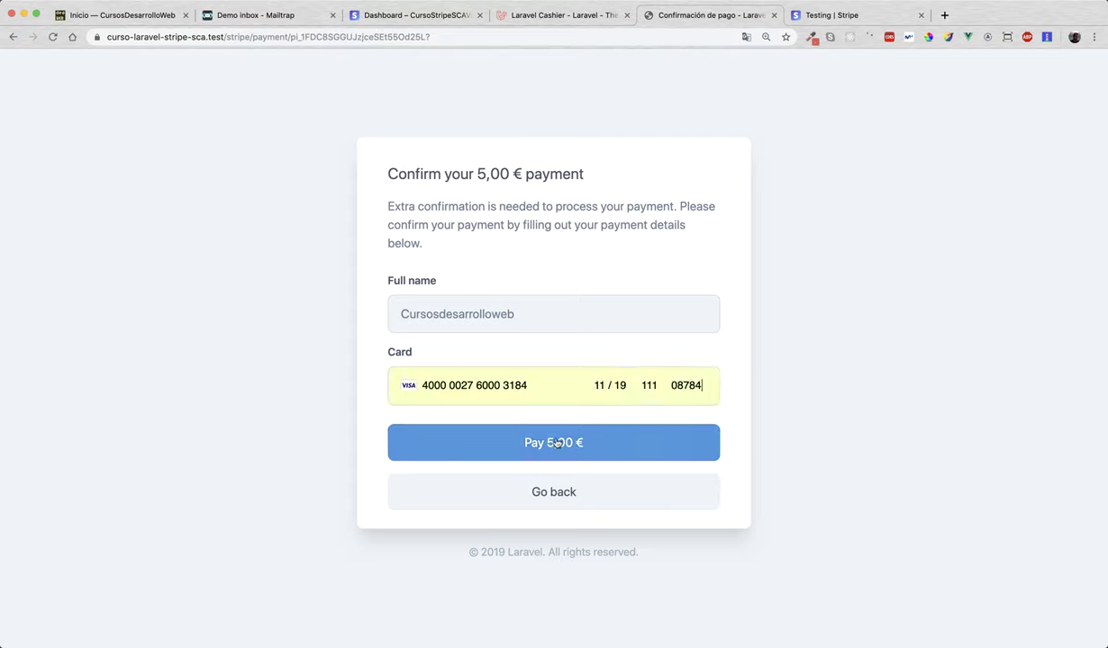
Step: Pay the 5,00 € for the Plata plan change and return to the plans page
double_click(516, 174)
click(496, 167)
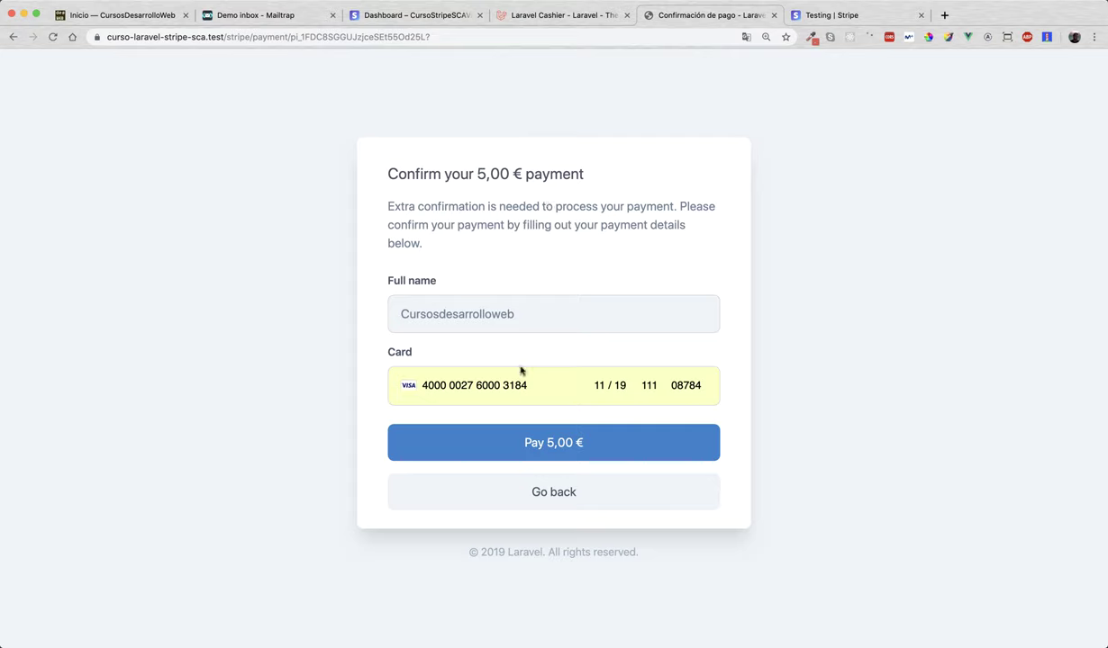
click(530, 431)
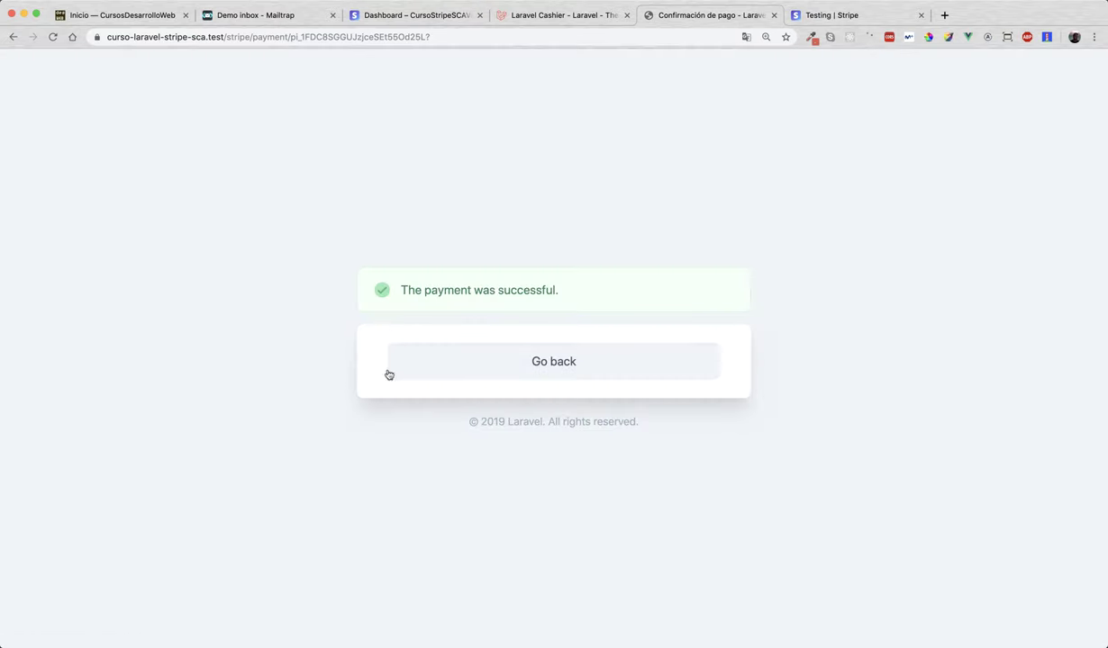
click(390, 374)
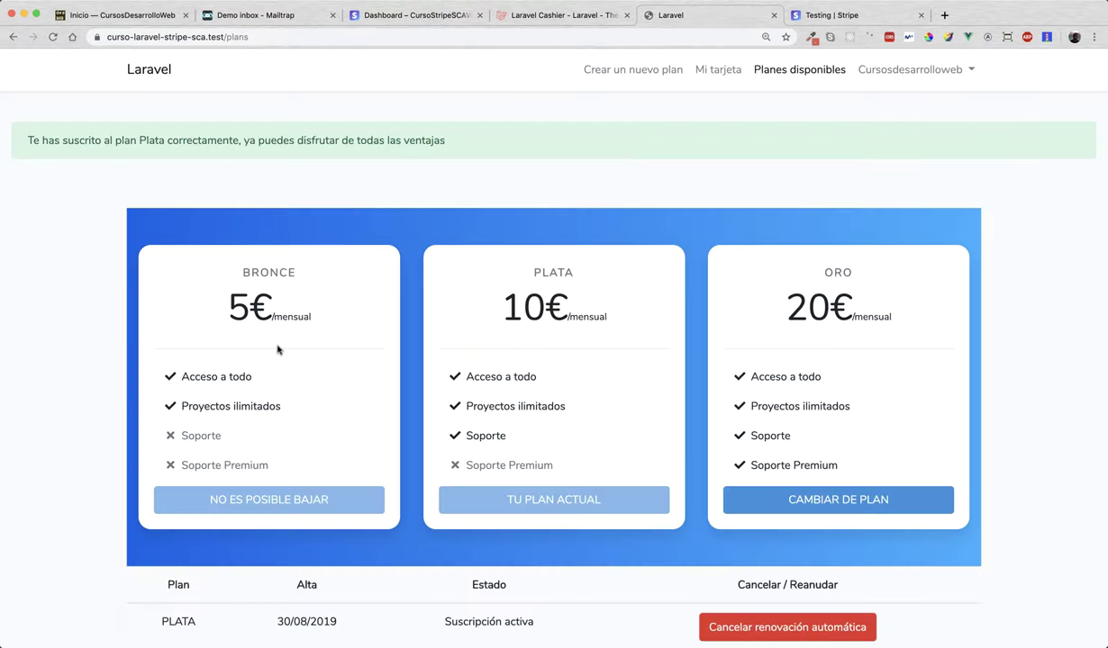
Step: Request the change to the Oro plan and check the Mailtrap demo inbox for new payment confirmation emails
scroll(387, 351, down, 2)
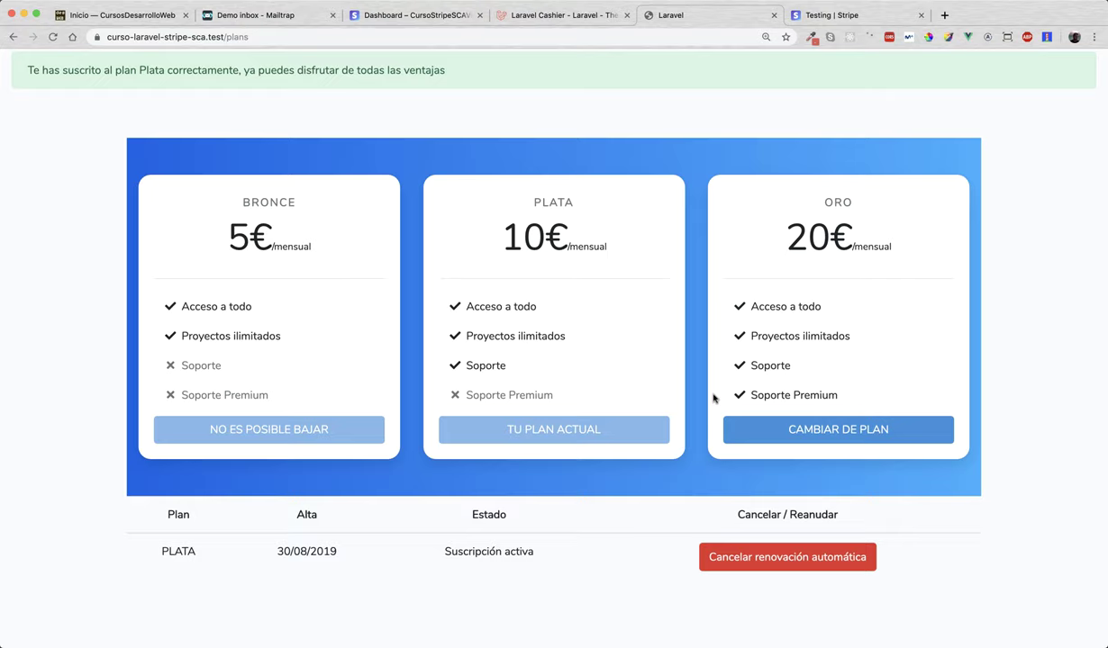
click(795, 433)
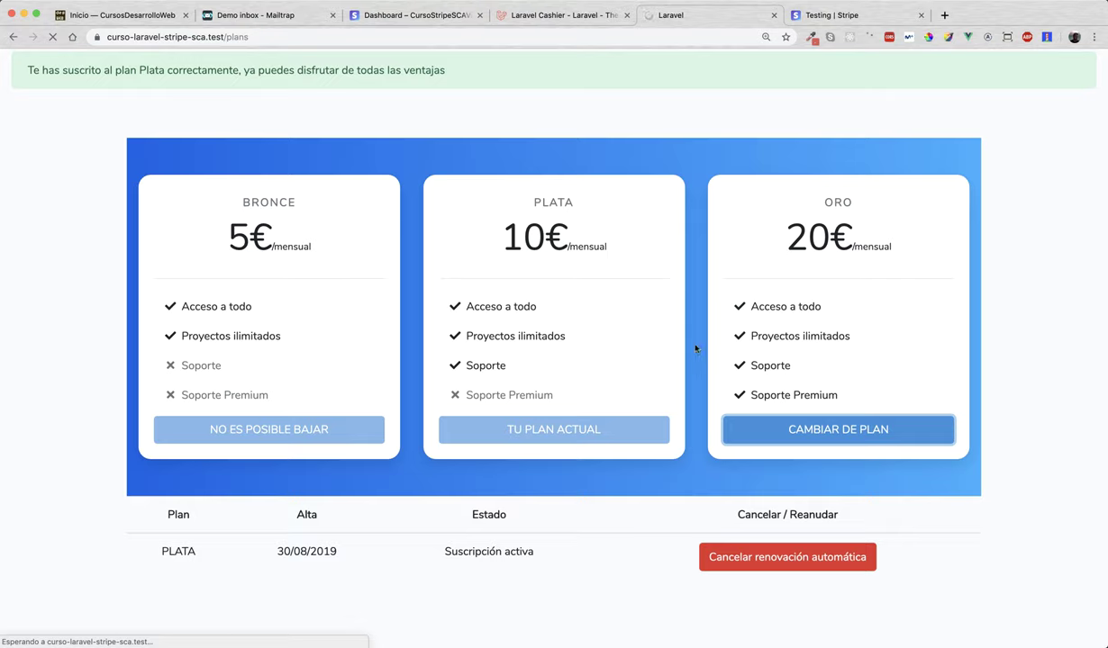
click(288, 18)
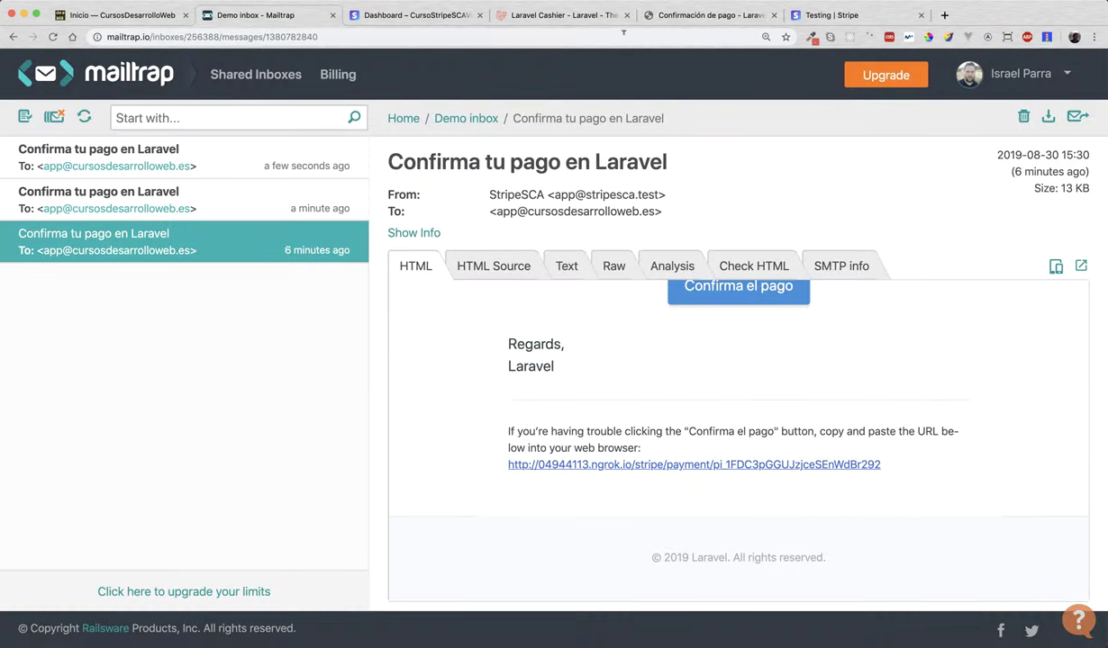
Step: On the Oro payment confirmation page, enter Cursosdesarrolloweb as the full name and fill in the test card details
click(657, 15)
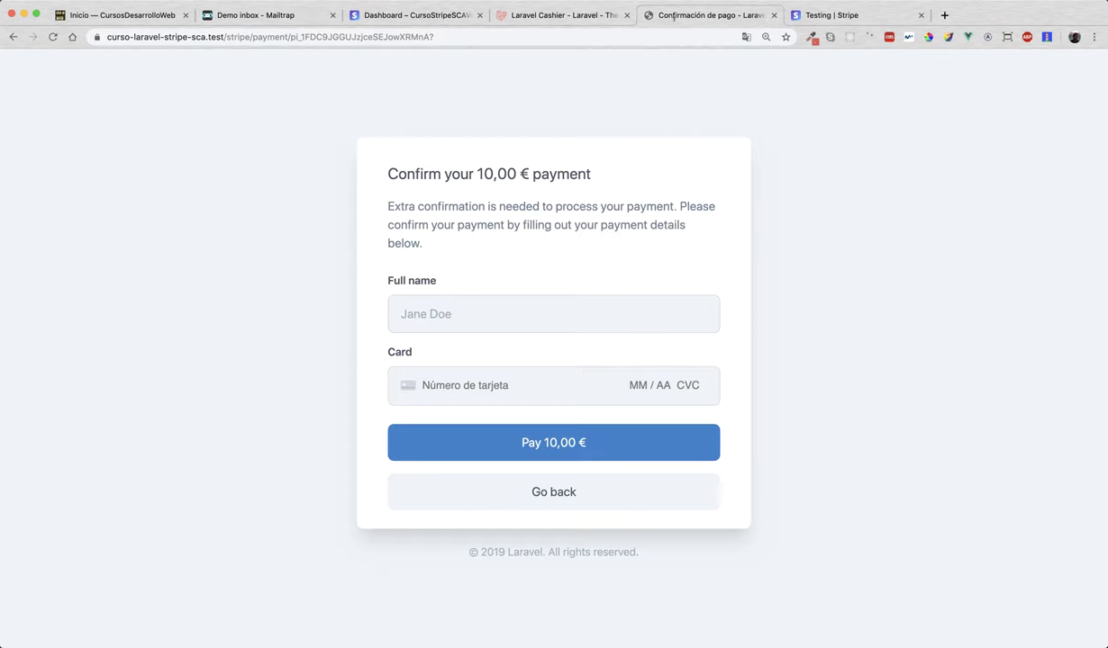
click(528, 296)
text(Cursosdesarrolloweb)
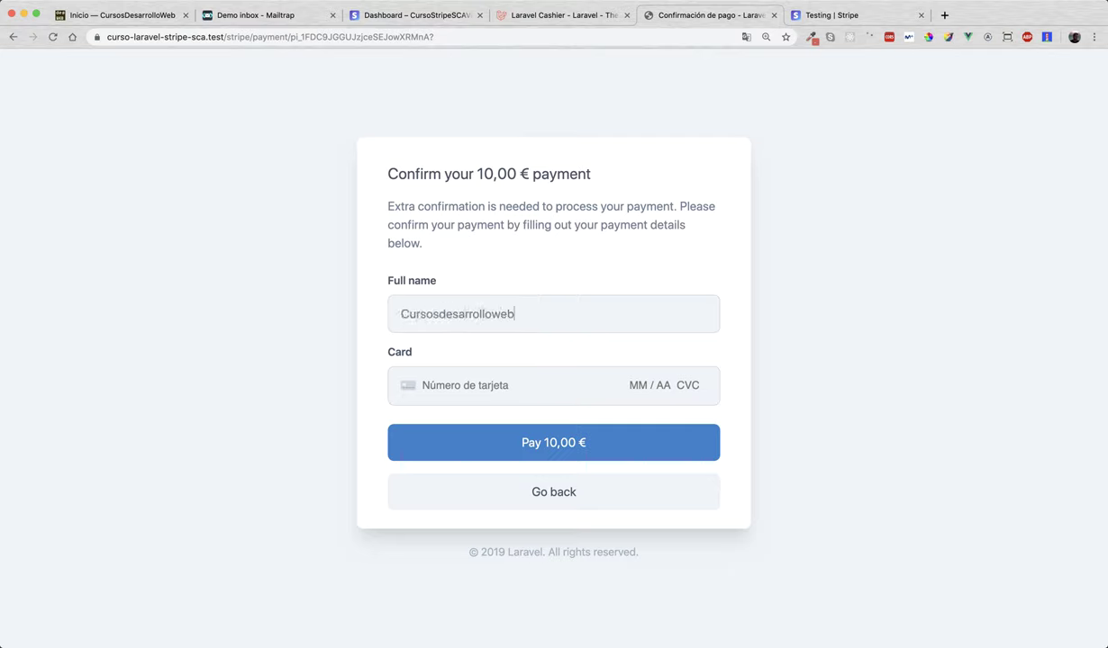
key(Tab)
key(super+v)
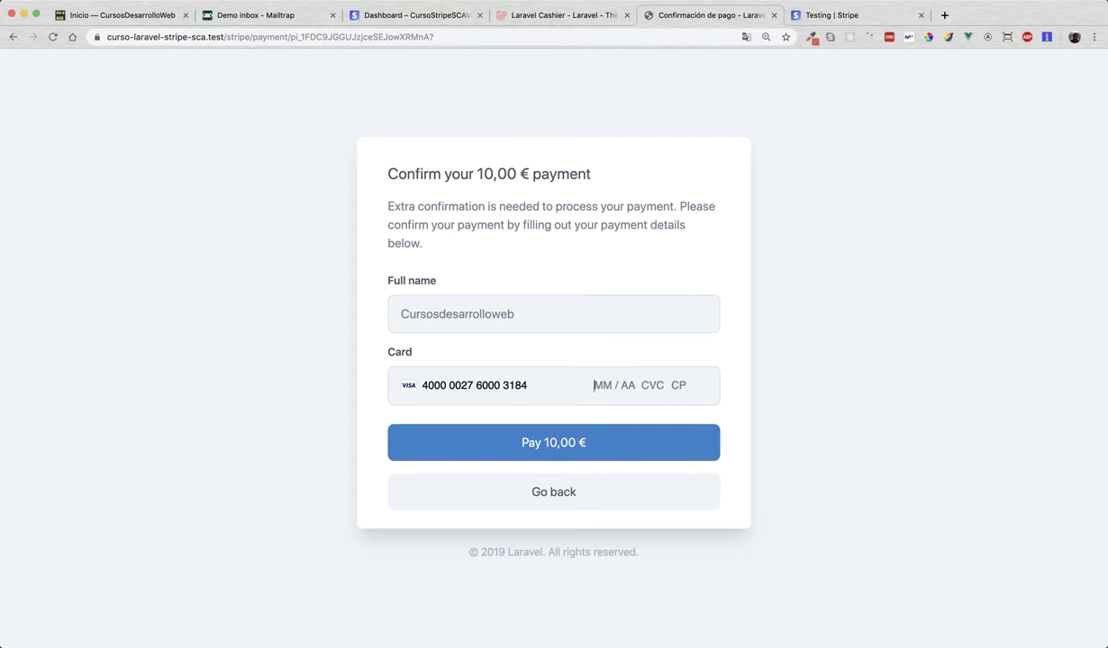
key(super+v)
Step: Pay the 10,00 € for the Oro plan, completing the 3D Secure test authentication, and return to the plans page
click(545, 442)
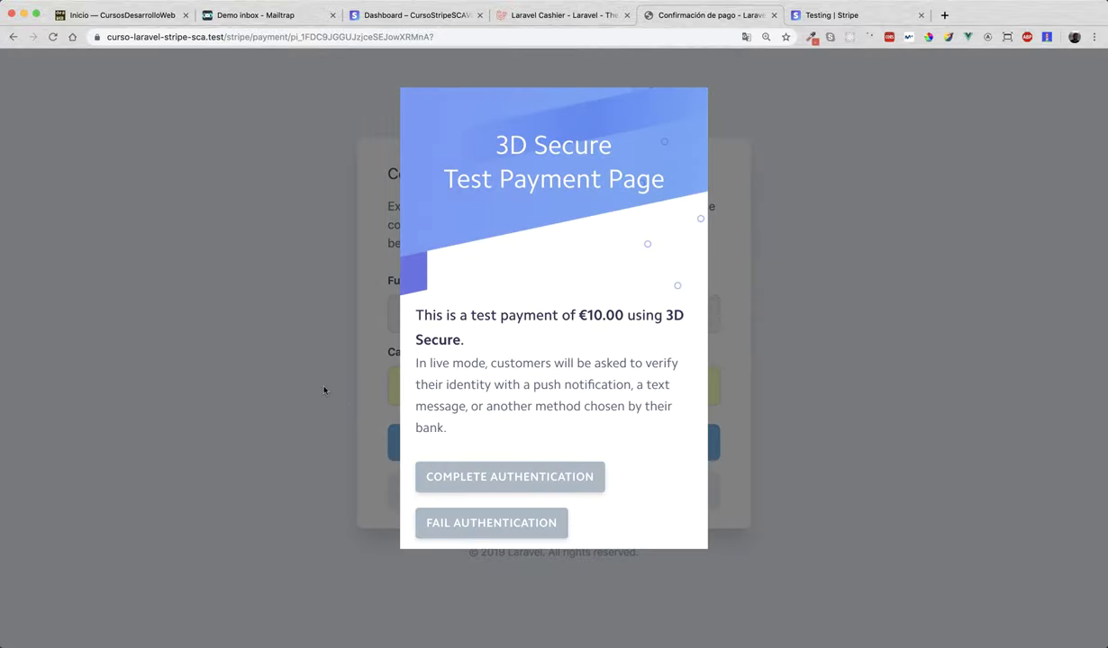
click(509, 476)
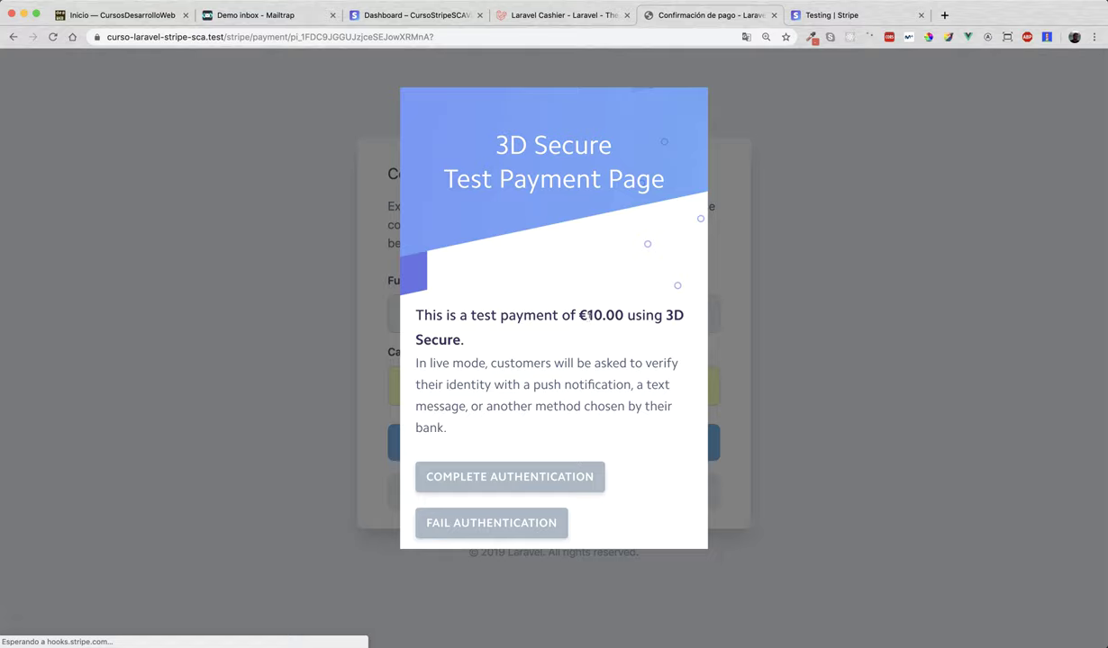
click(490, 364)
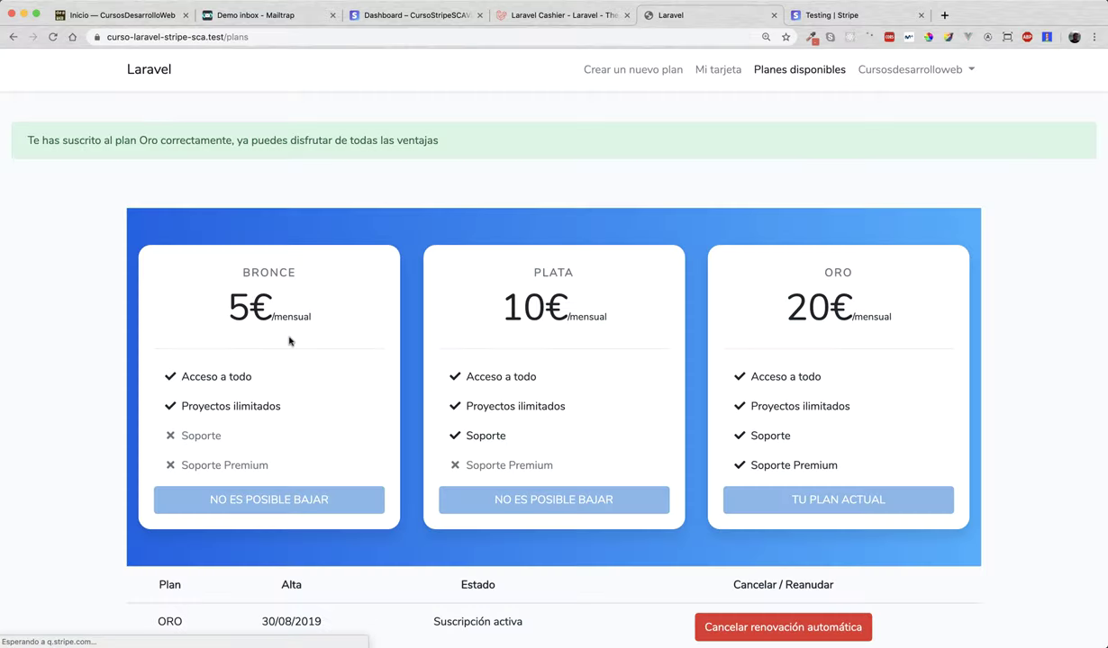
Step: Cancel the Oro subscription's automatic renewal and check its end date in the subscription table
scroll(802, 490, down, 1)
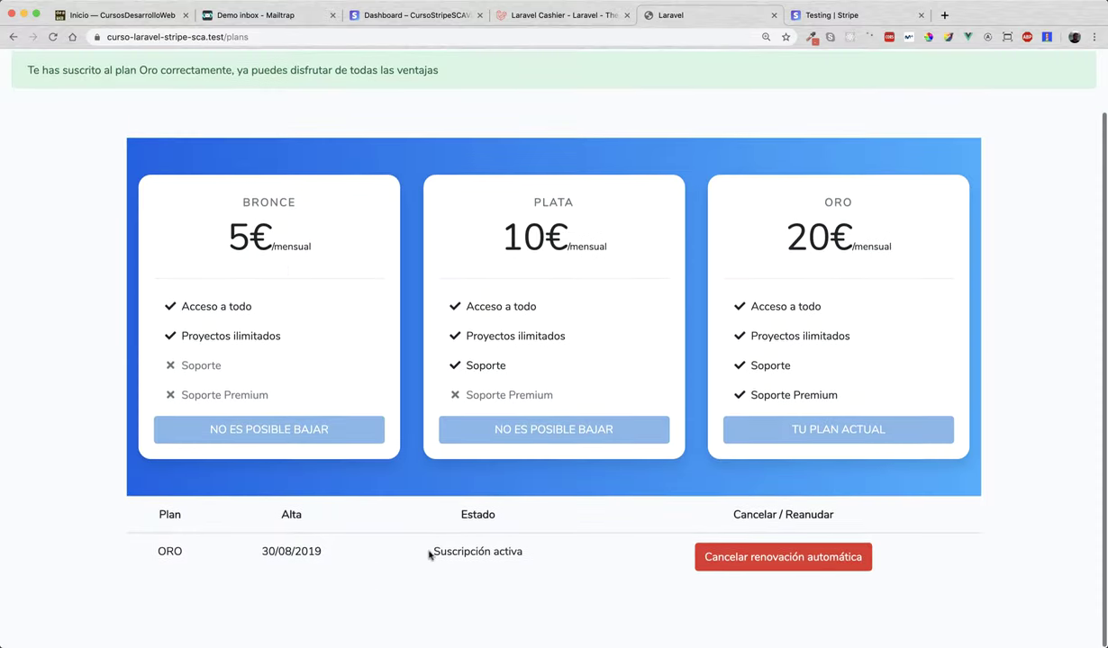
click(747, 564)
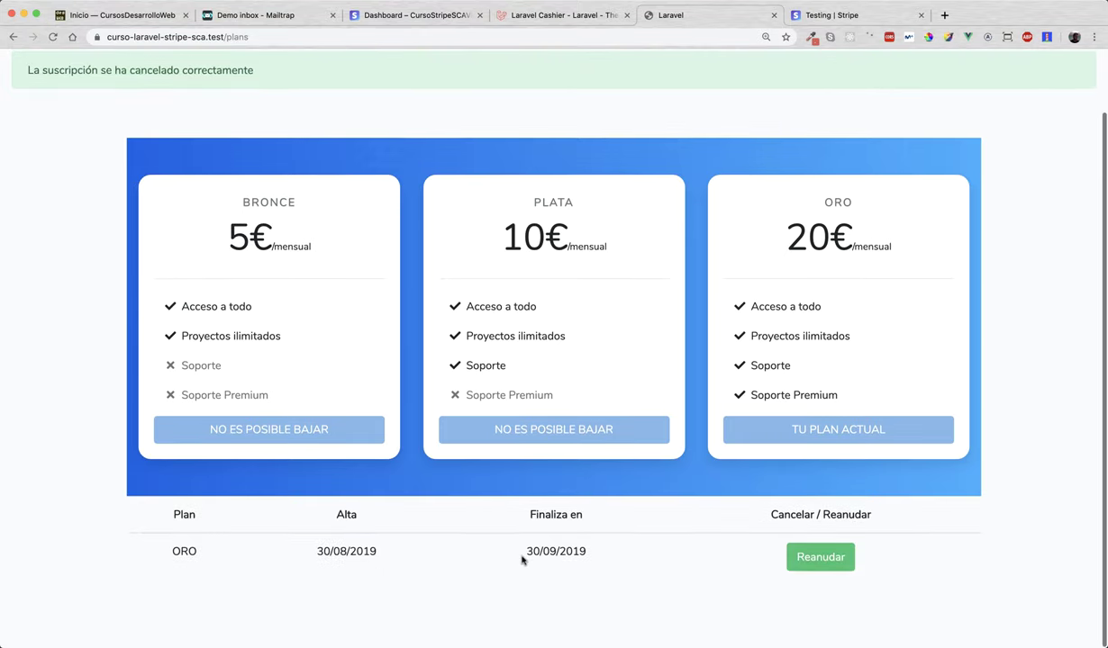
drag(524, 552, 553, 552)
click(594, 558)
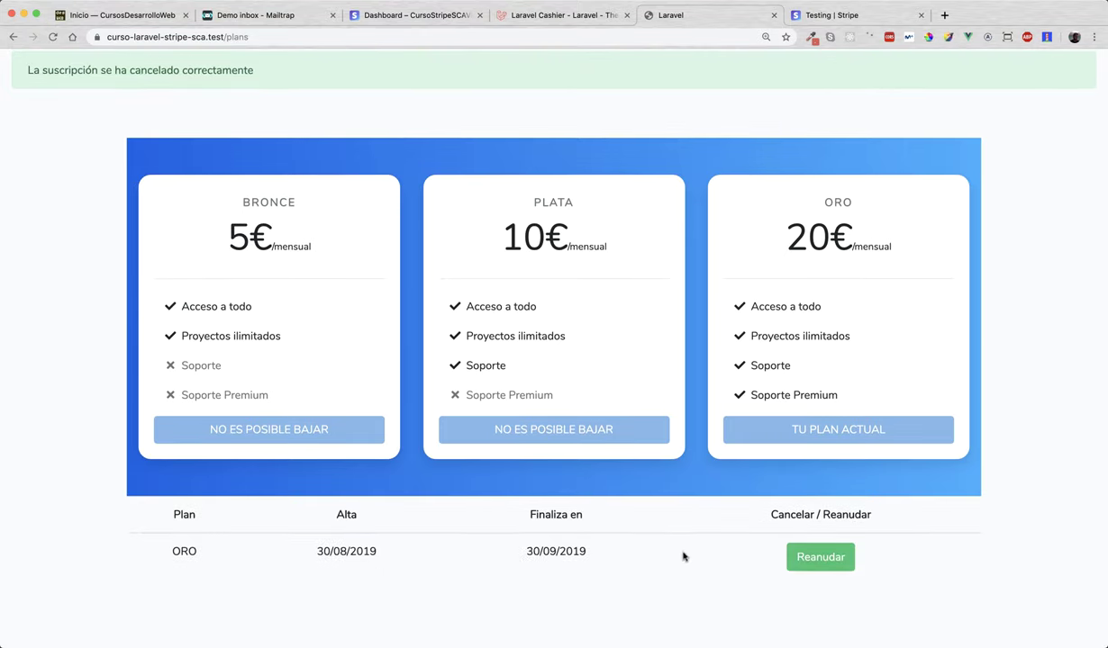
Step: Resume the cancelled Oro subscription and review its status on the plans page
click(800, 559)
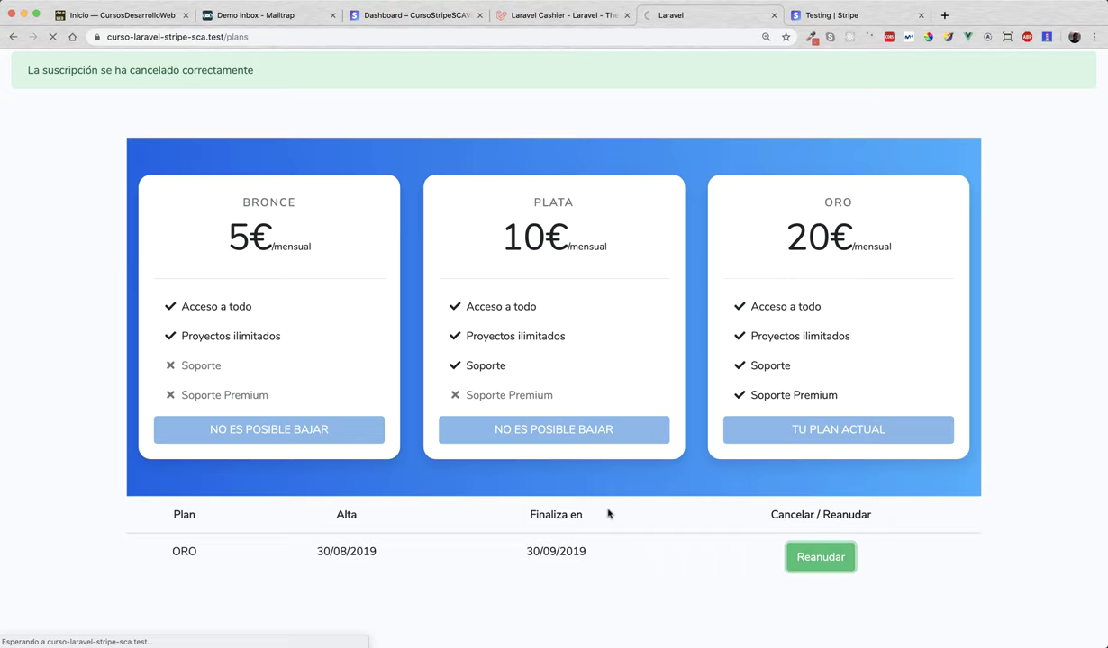
scroll(608, 509, down, 3)
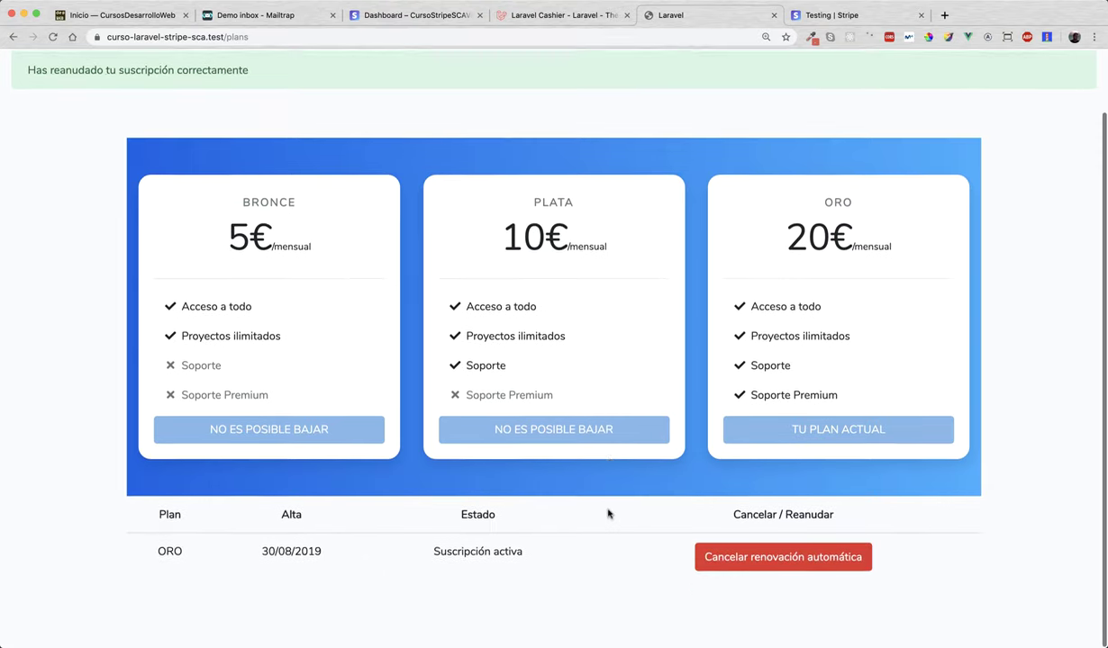
scroll(793, 283, up, 3)
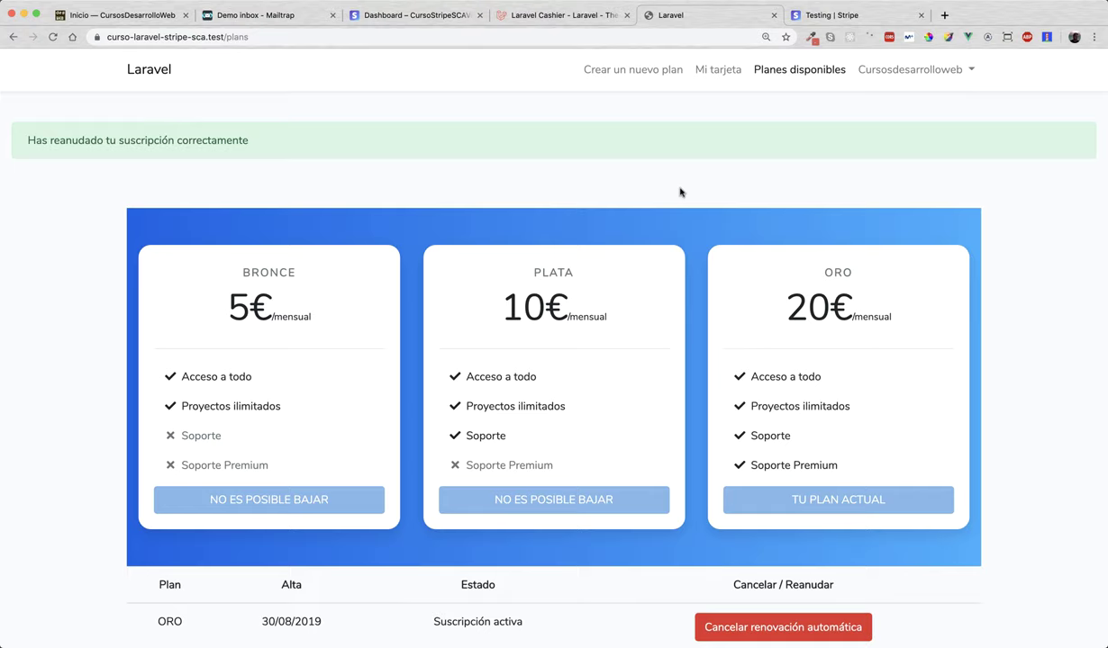